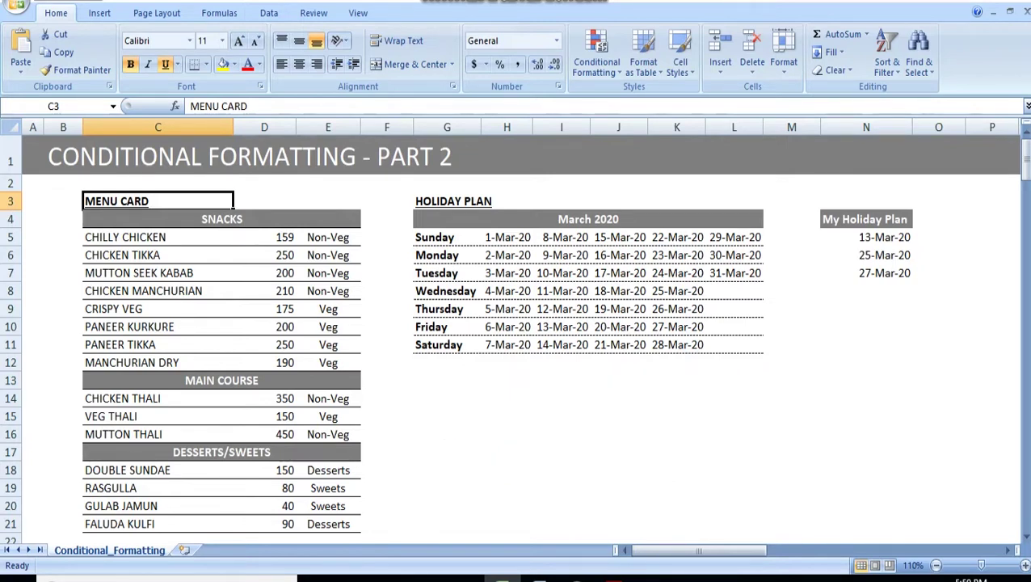
# Examine the Menu Card table and the Holiday Plan area with its My Holiday Plan dates.
pyautogui.hotkey('shift', 'Right')
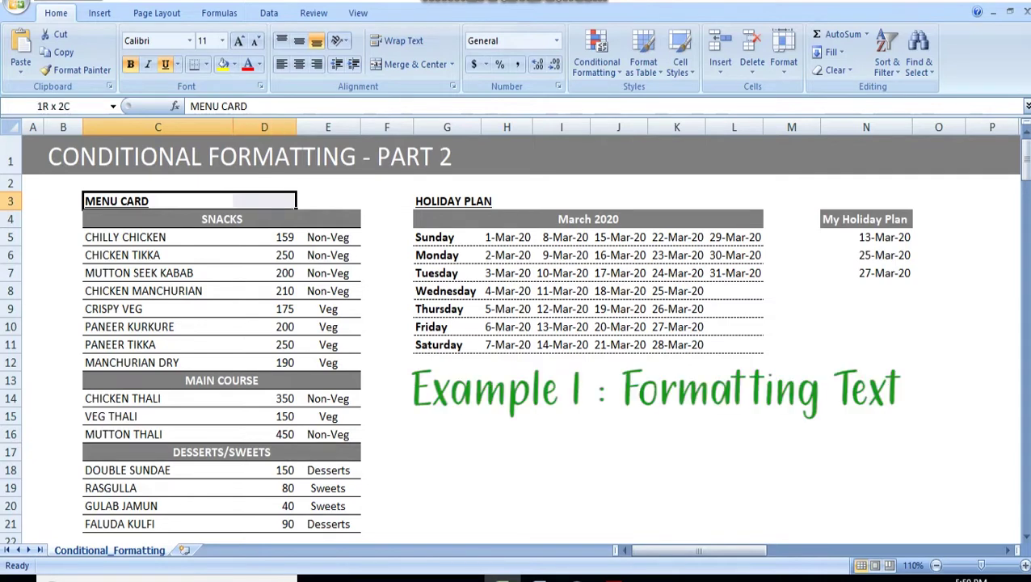
pyautogui.hotkey('shift', 'Right')
pyautogui.hotkey('ctrl', 'shift', 'Down')
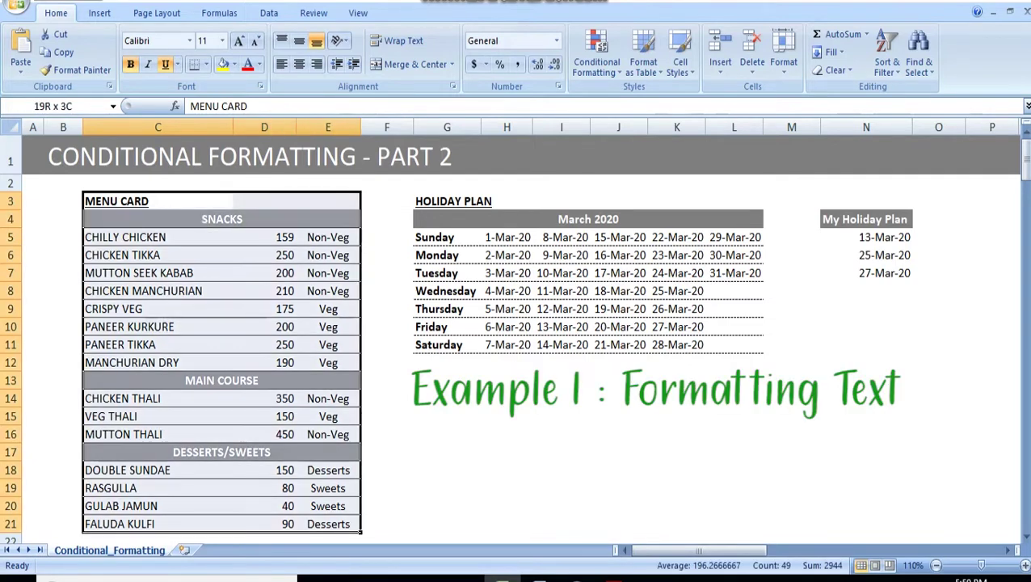
pyautogui.press('Right')
pyautogui.press('Right')
pyautogui.press('Right')
pyautogui.press('Right')
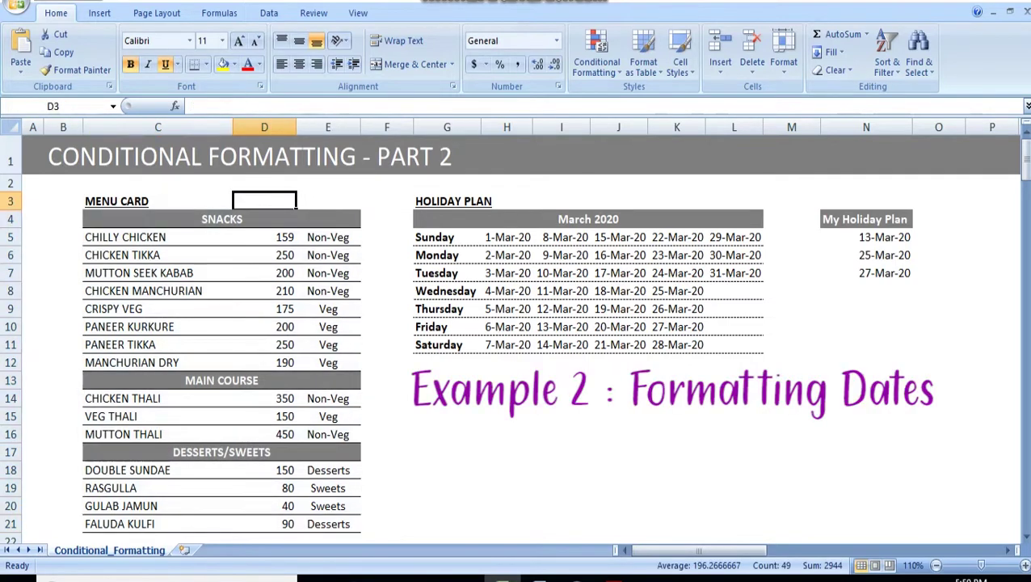
pyautogui.hotkey('ctrl', 'shift', 'Down')
pyautogui.hotkey('shift', 'Right')
pyautogui.hotkey('shift', 'Right')
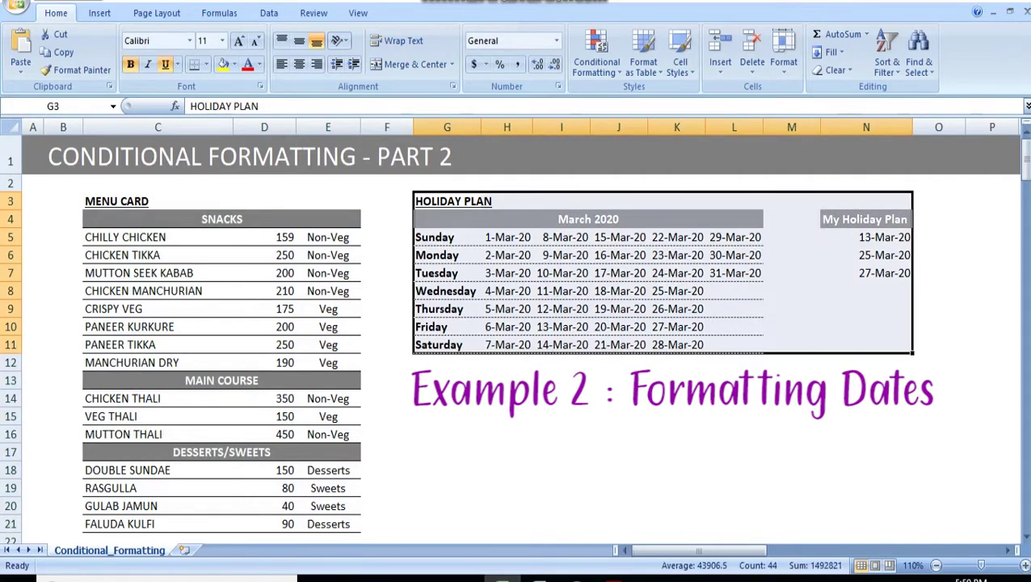
pyautogui.press('Left')
pyautogui.press('Left')
pyautogui.press('Left')
pyautogui.press('Left')
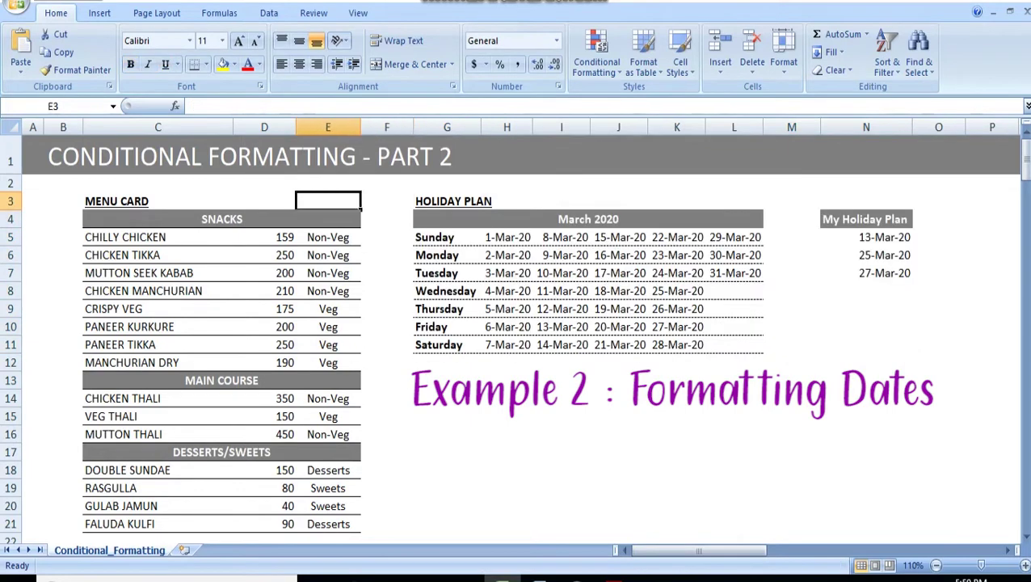
# Examine the Snacks heading and the Chilly Chicken row from item name across to its category.
pyautogui.click(233, 219)
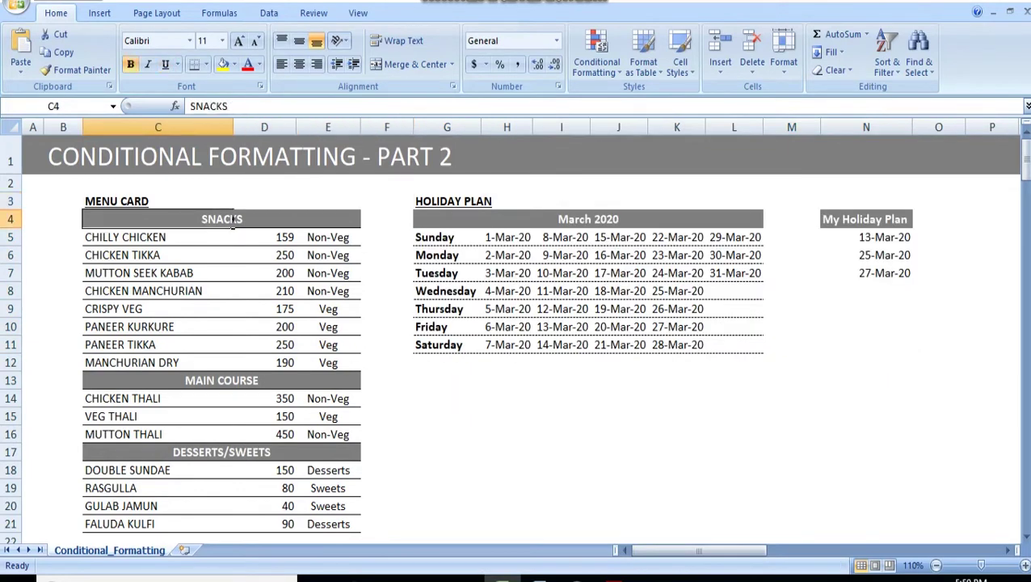
pyautogui.press('Down')
pyautogui.press('Up')
pyautogui.press('Up')
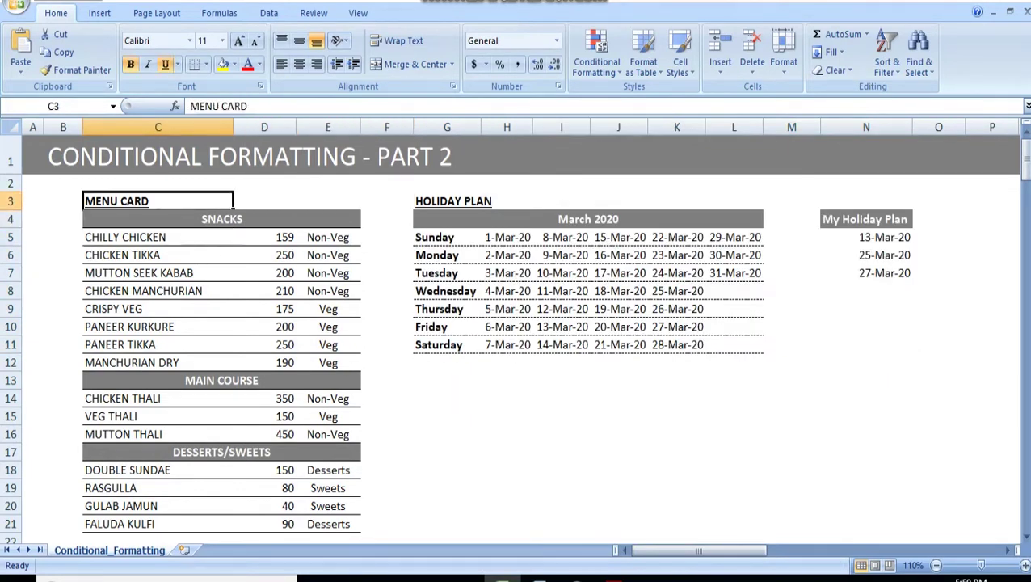
pyautogui.press('Down')
pyautogui.press('Down')
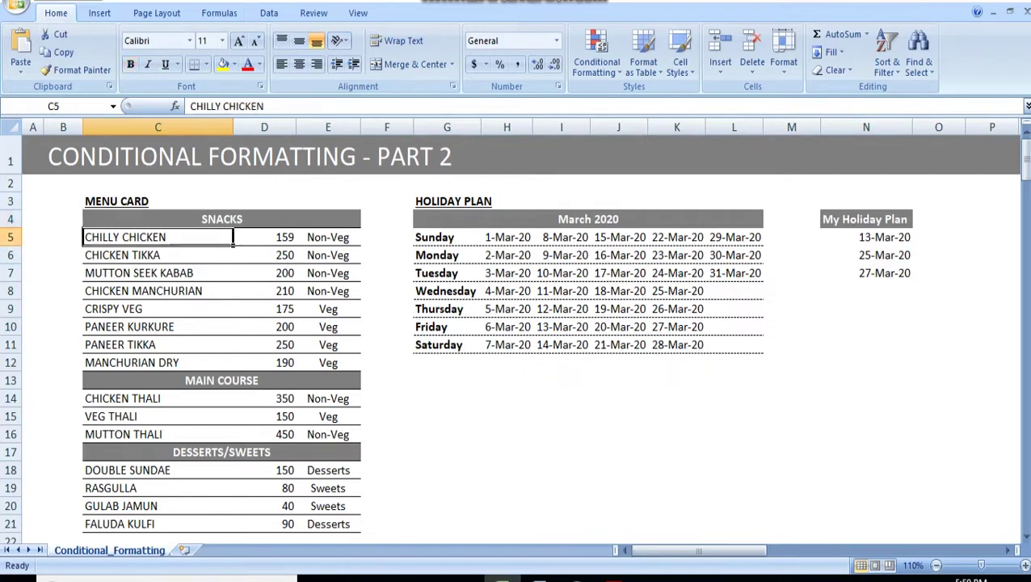
pyautogui.hotkey('shift', 'Right')
pyautogui.press('Right')
pyautogui.press('Right')
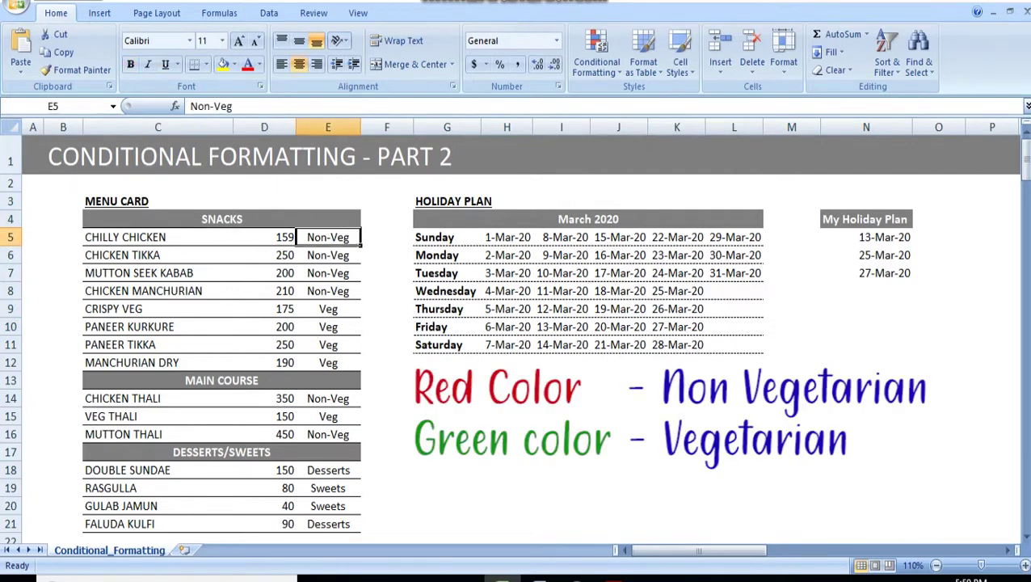
# Review the list of category entries available for the Chilly Chicken row without changing its category.
pyautogui.hotkey('alt', 'Down')
pyautogui.press('Down')
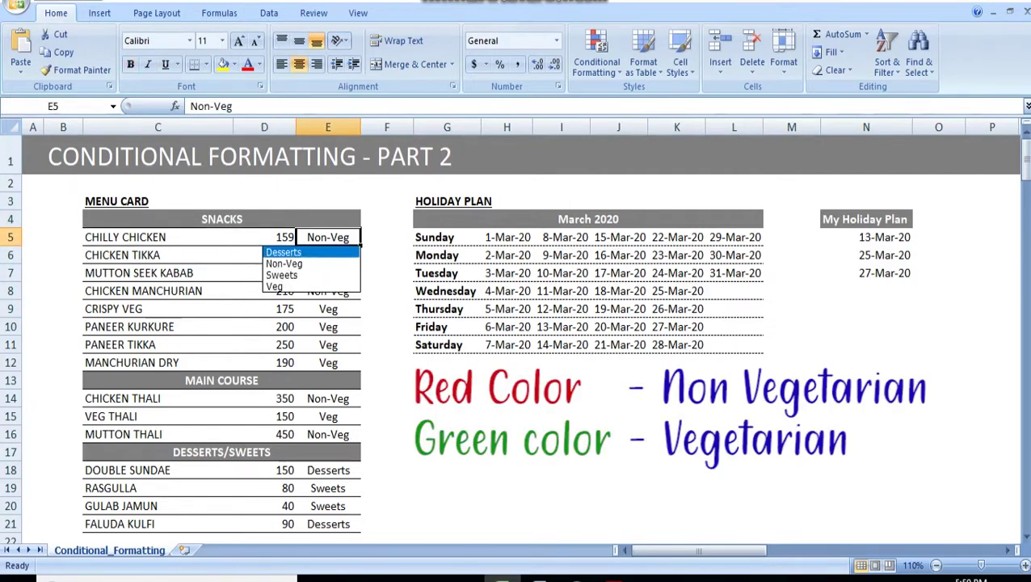
pyautogui.press('Down')
pyautogui.press('Down')
pyautogui.press('Down')
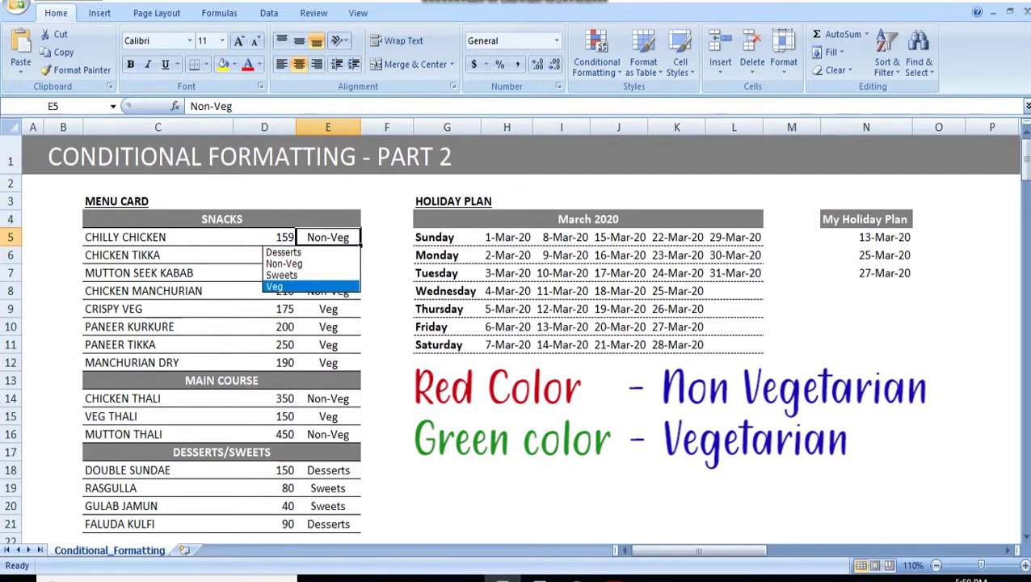
pyautogui.press('Up')
pyautogui.press('Up')
pyautogui.press('Down')
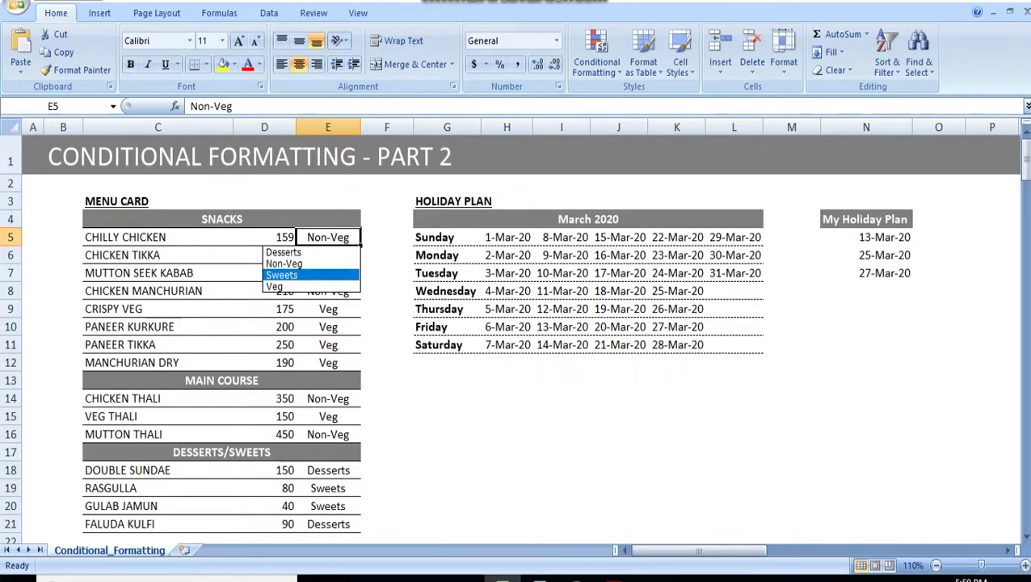
pyautogui.press('Down')
pyautogui.press('Up')
pyautogui.press('Up')
pyautogui.press('Up')
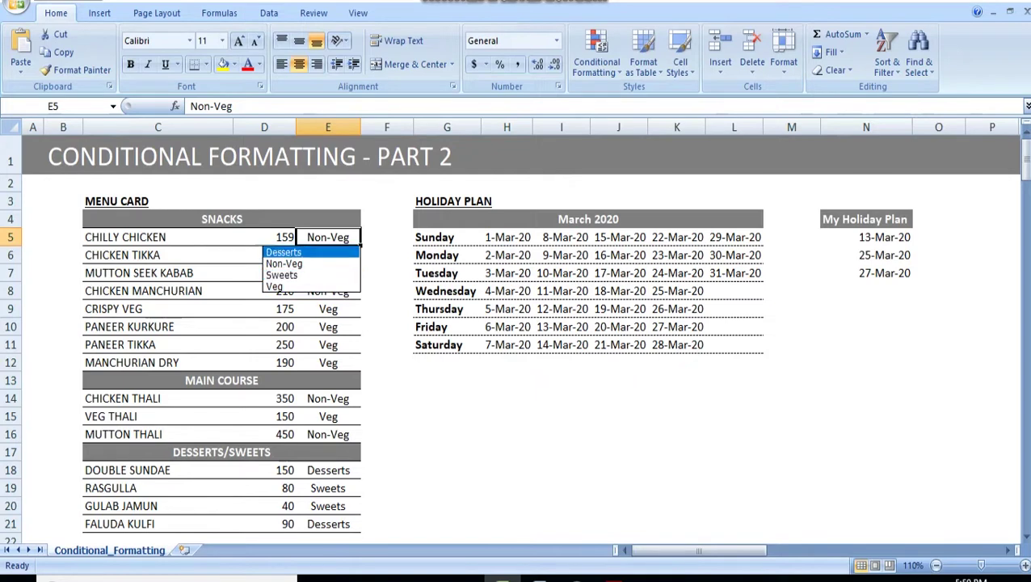
pyautogui.press('Down')
pyautogui.press('Down')
pyautogui.press('Escape')
# Create a conditional formatting rule for menu range C5:E21 that uses a formula to determine which cells to format.
pyautogui.press('Left')
pyautogui.press('Left')
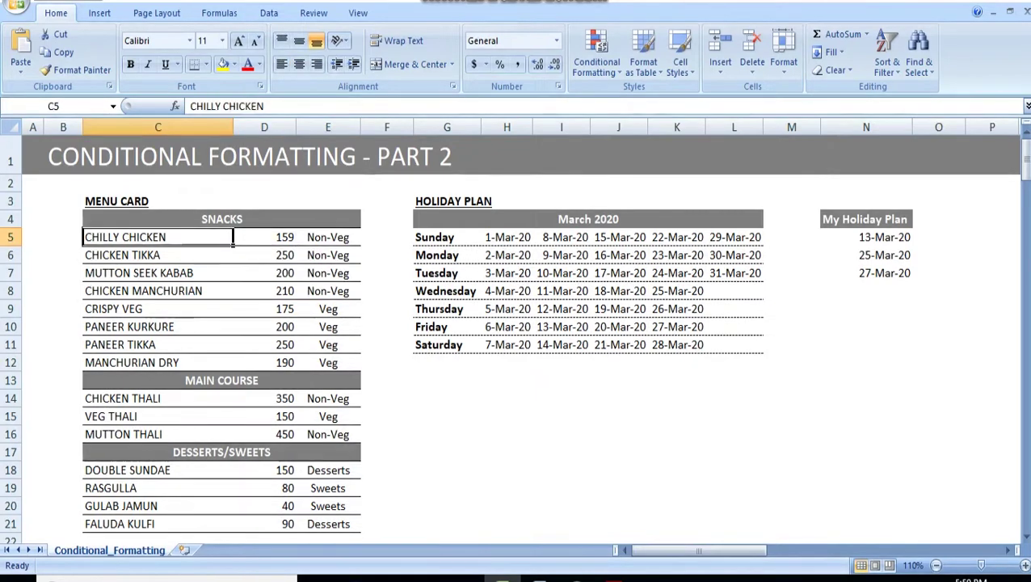
pyautogui.hotkey('shift', 'Right')
pyautogui.hotkey('shift', 'Right')
pyautogui.hotkey('ctrl', 'shift', 'Down')
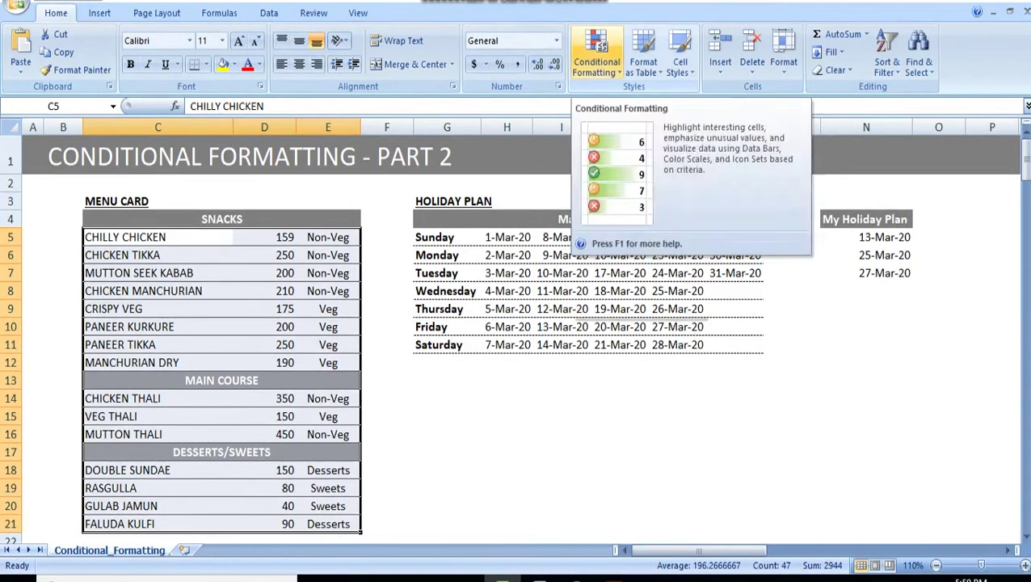
pyautogui.click(596, 50)
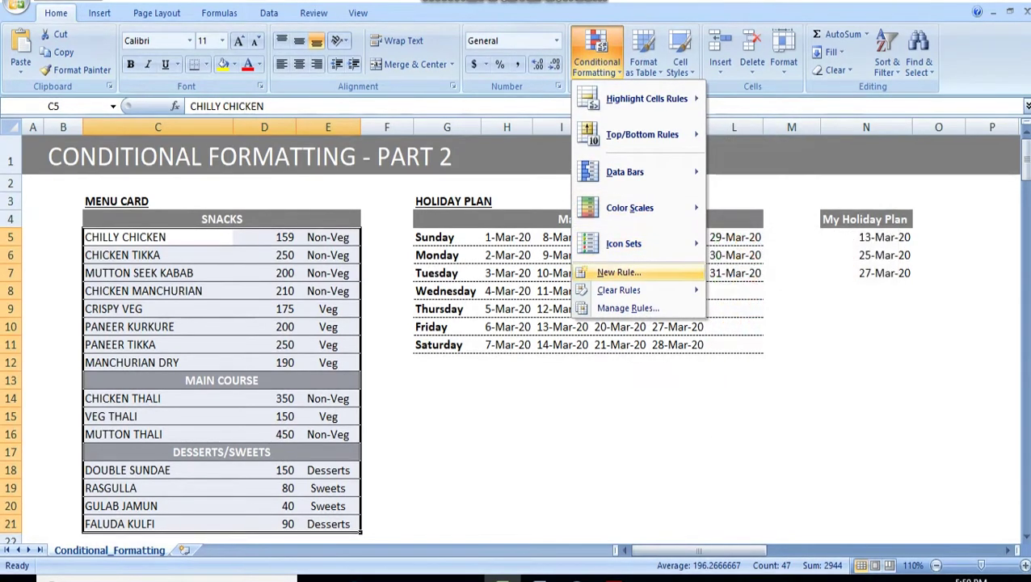
pyautogui.click(619, 272)
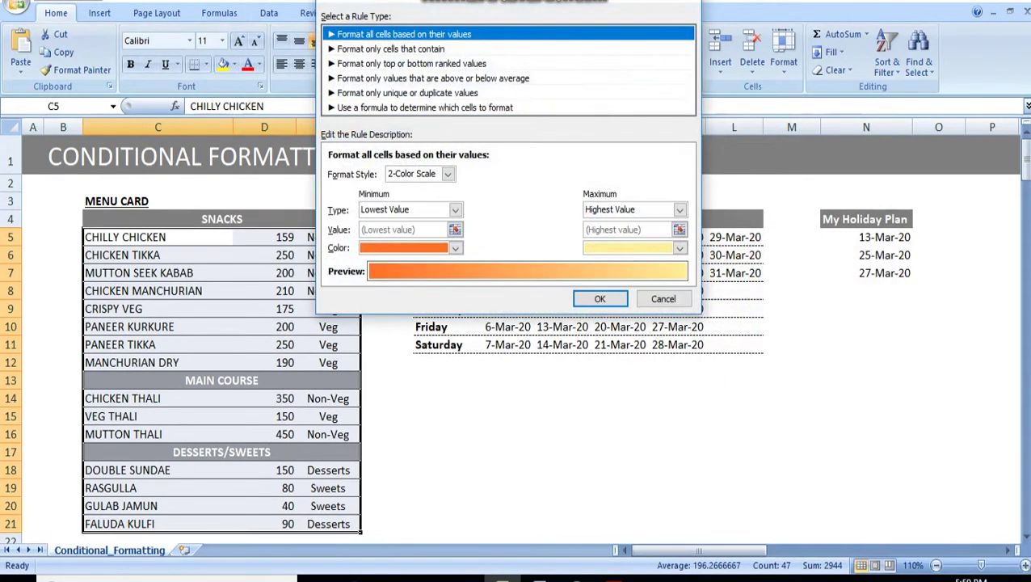
pyautogui.click(425, 108)
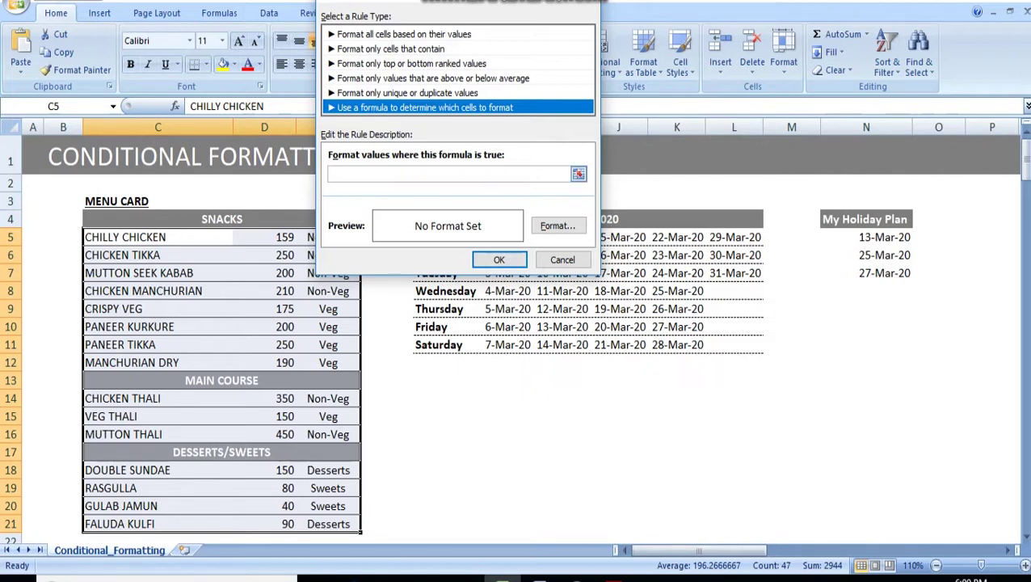
# Set the rule's formula to =$E5="Non-Veg", with only the column locked.
pyautogui.click(448, 173)
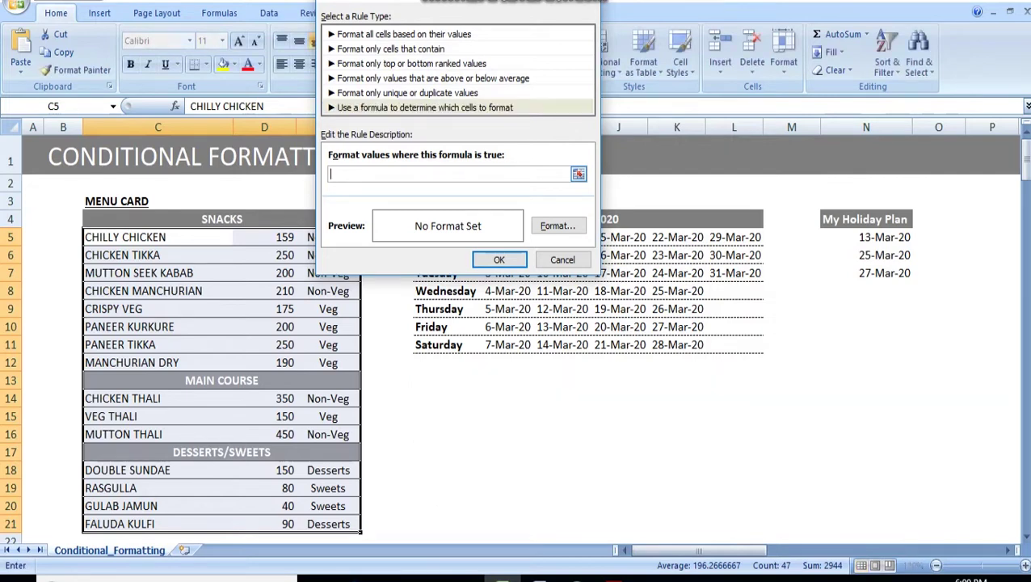
pyautogui.write('=$B$5')
pyautogui.press('Right')
pyautogui.press('Right')
pyautogui.press('Right')
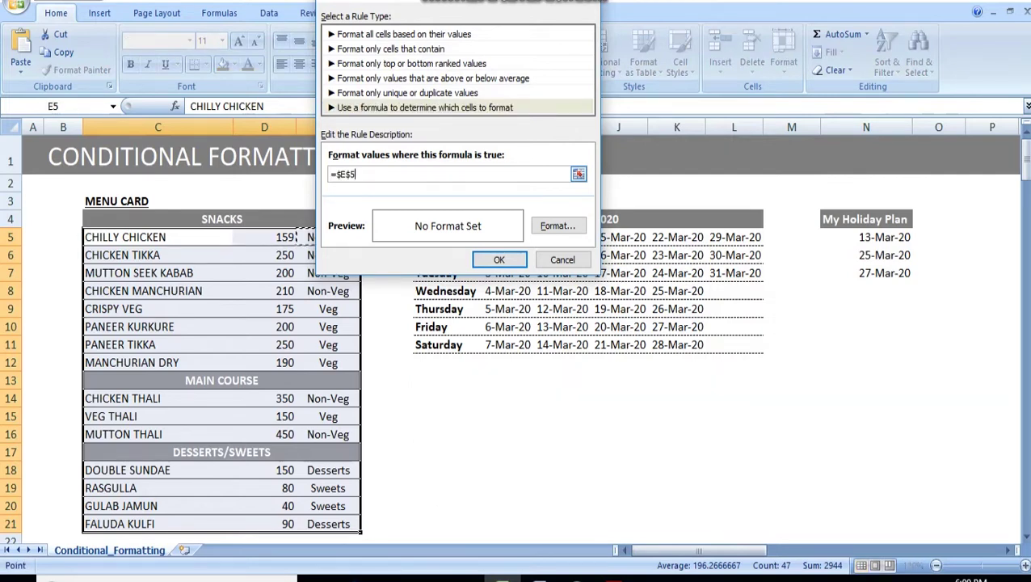
pyautogui.press('F2')
pyautogui.press('F4')
pyautogui.press('F4')
pyautogui.write('="Non-Veg"')
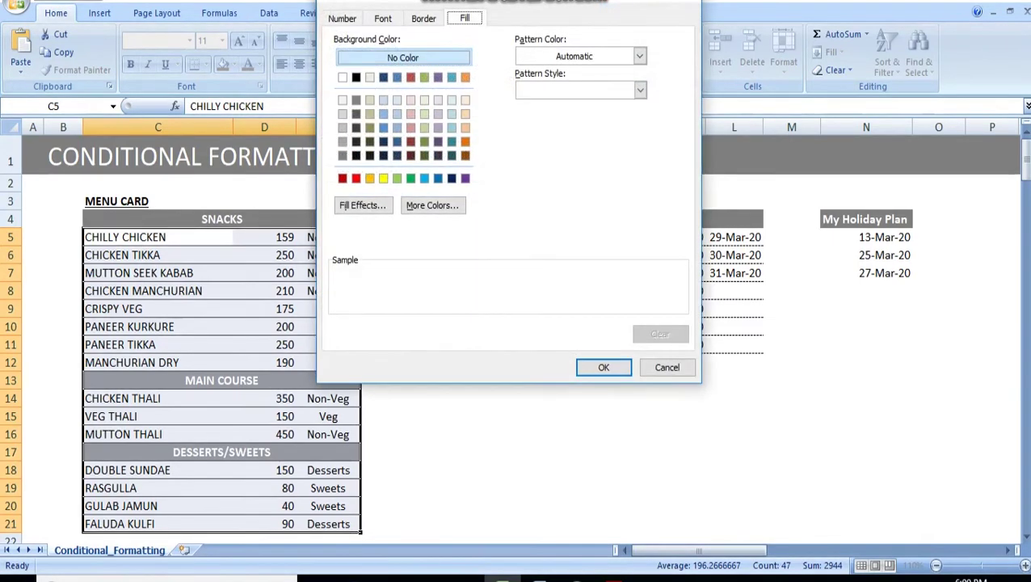
# Give the Non-Veg rule a red fill and a white font, and apply it to the menu rows.
pyautogui.click(355, 178)
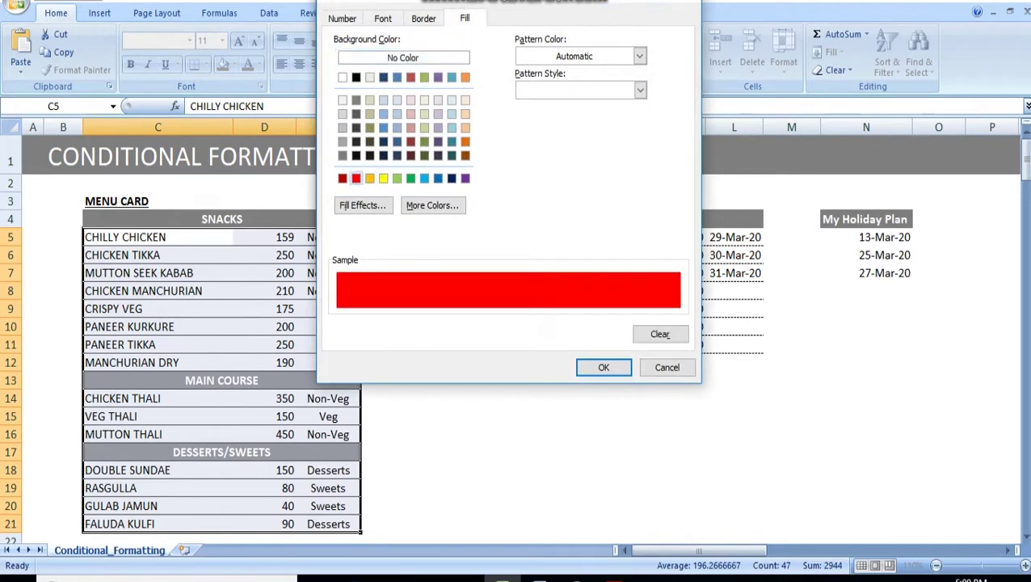
pyautogui.click(383, 18)
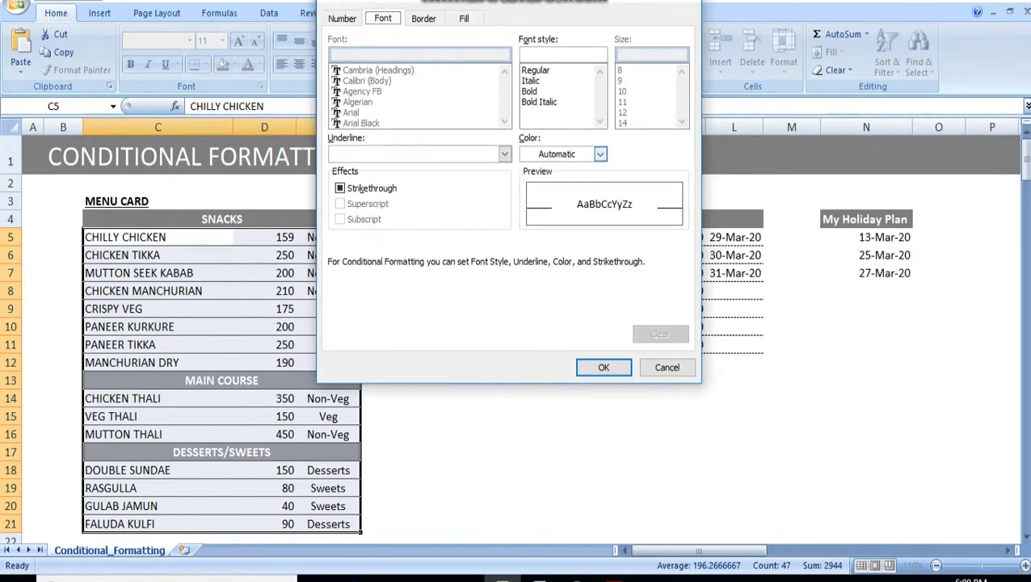
pyautogui.click(600, 153)
pyautogui.click(527, 206)
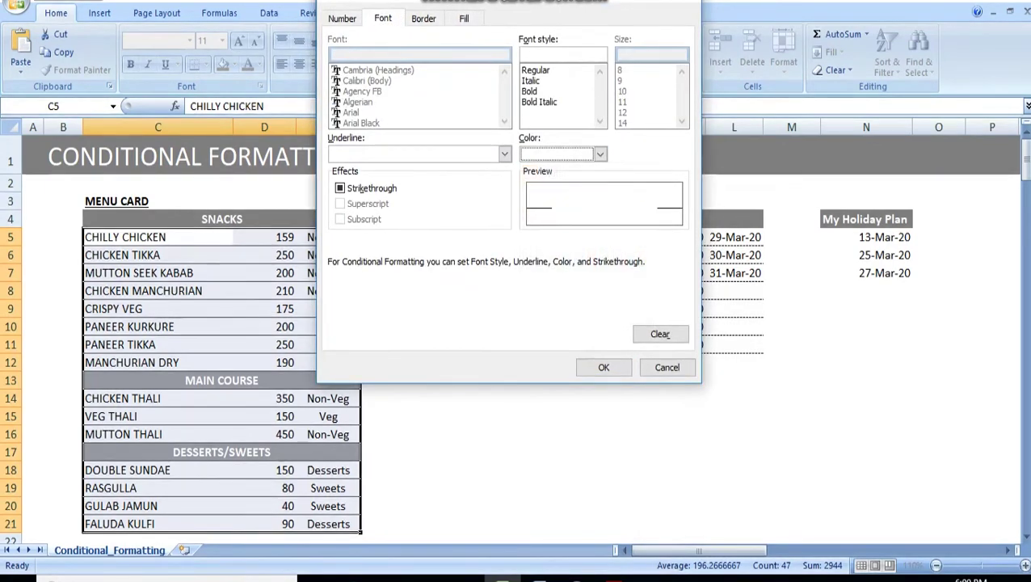
pyautogui.press('Return')
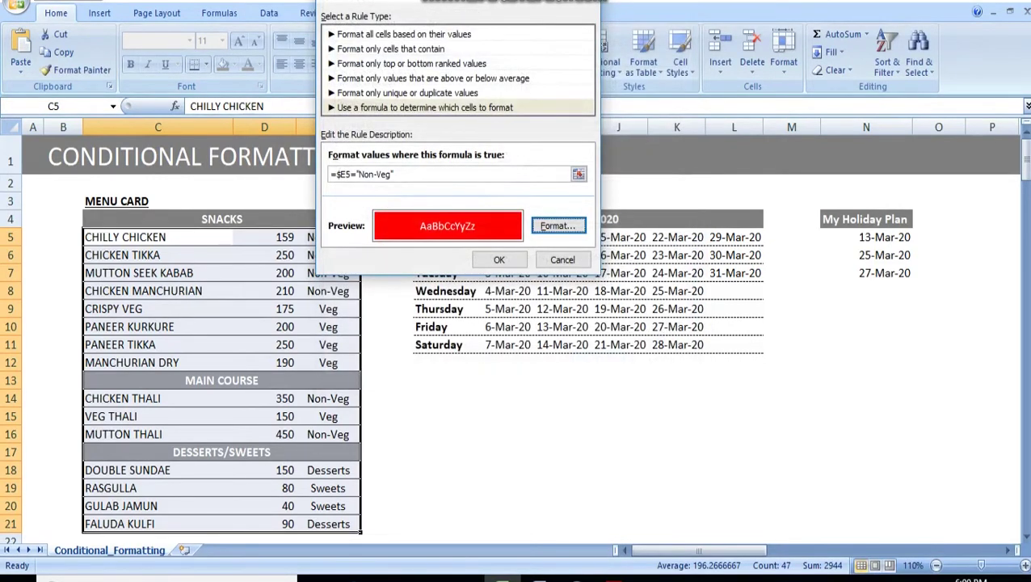
pyautogui.press('Return')
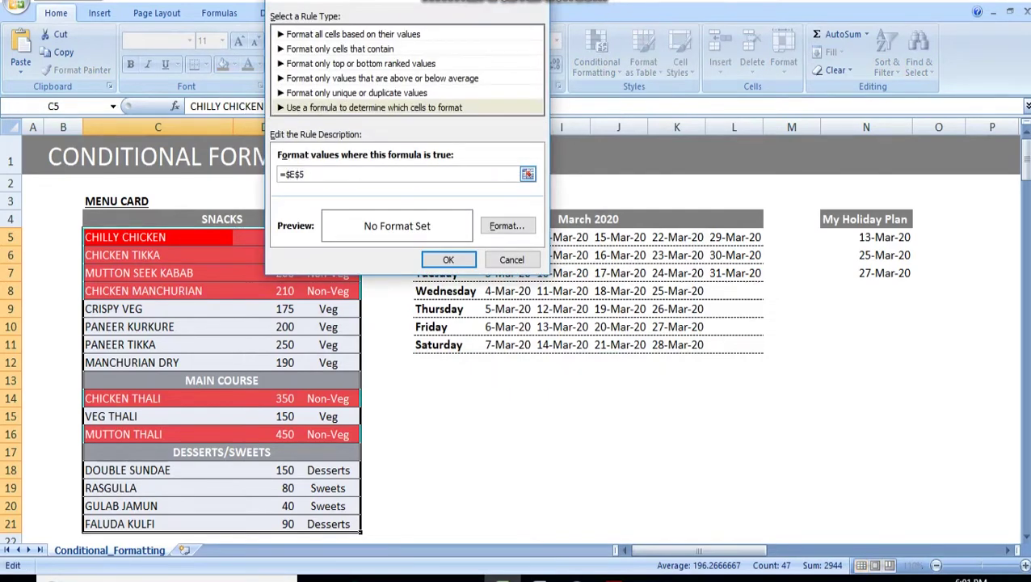
# Add a formula rule =$E5="Veg" to the menu range with a light green fill.
pyautogui.press('F4')
pyautogui.press('F4')
pyautogui.write('="Veg"')
pyautogui.click(506, 226)
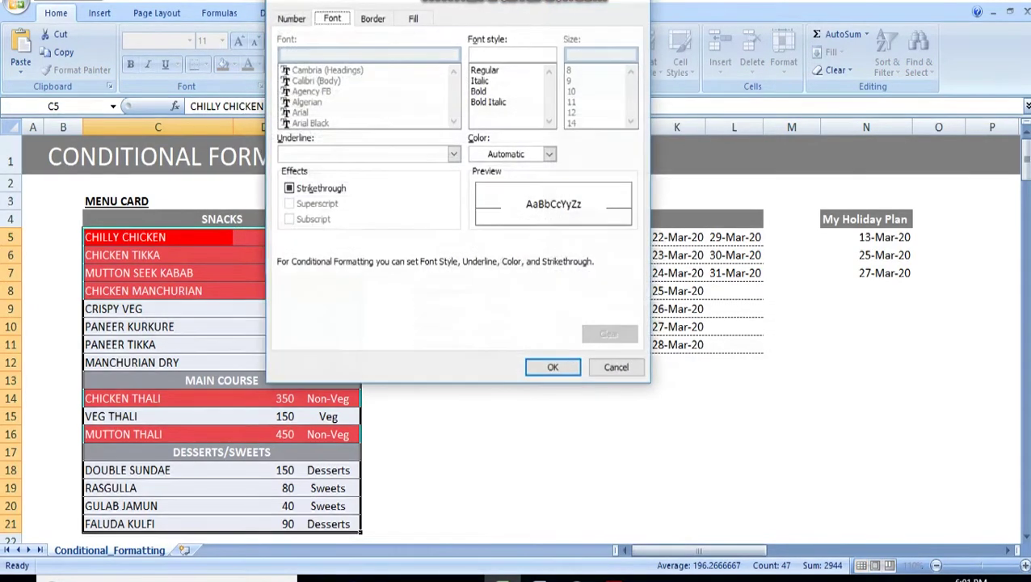
pyautogui.click(413, 17)
pyautogui.click(346, 178)
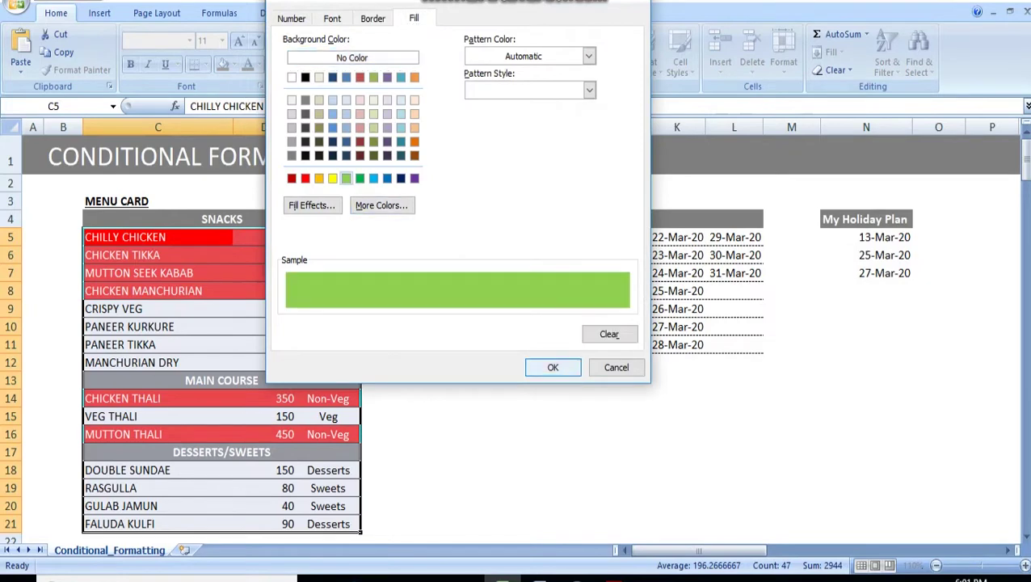
pyautogui.click(552, 366)
pyautogui.click(526, 258)
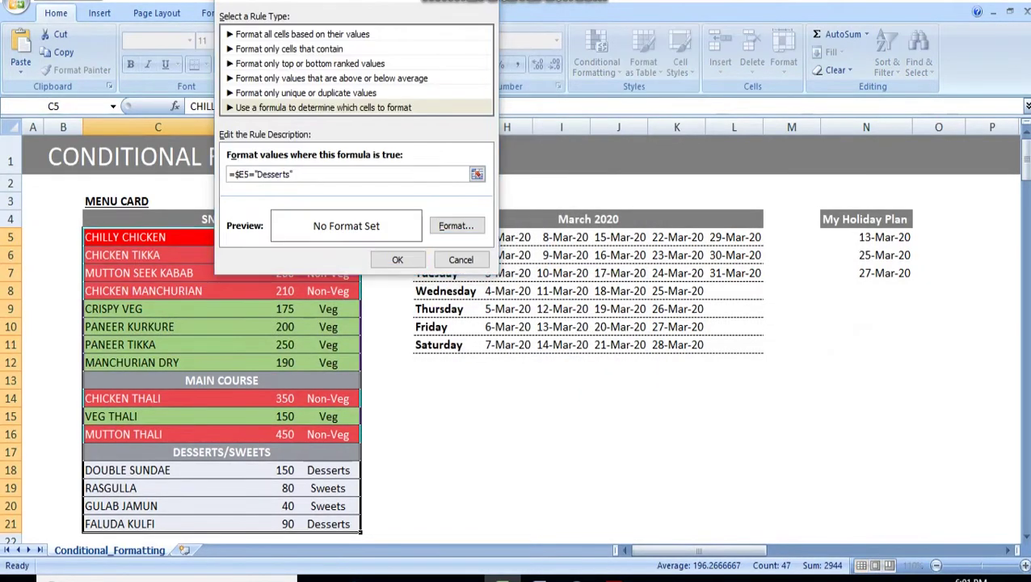
# Format the =$E5="Desserts" rule with a bold dark purple font and apply it to the menu range.
pyautogui.click(453, 222)
pyautogui.click(239, 187)
pyautogui.click(499, 154)
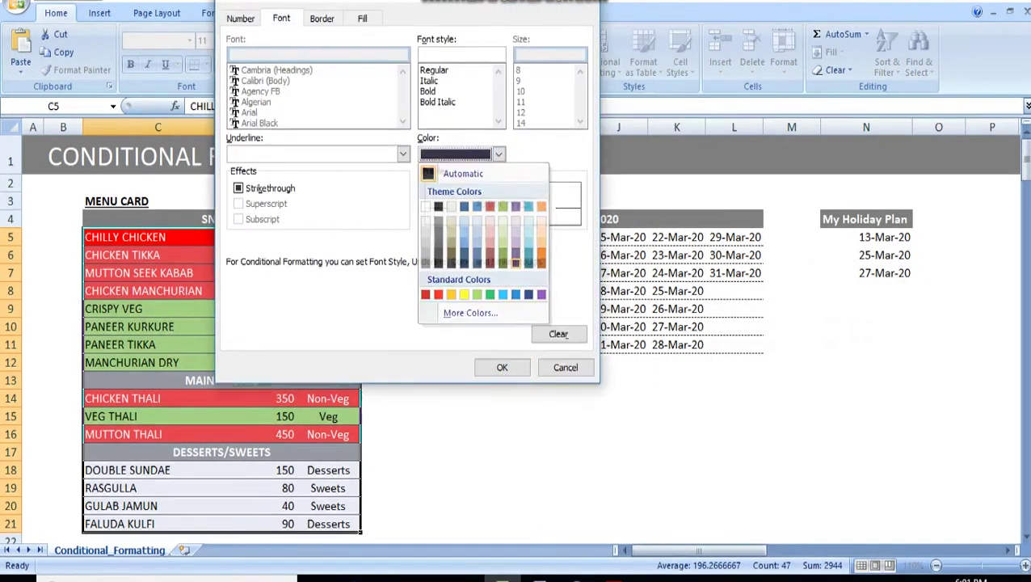
pyautogui.click(438, 206)
pyautogui.click(502, 367)
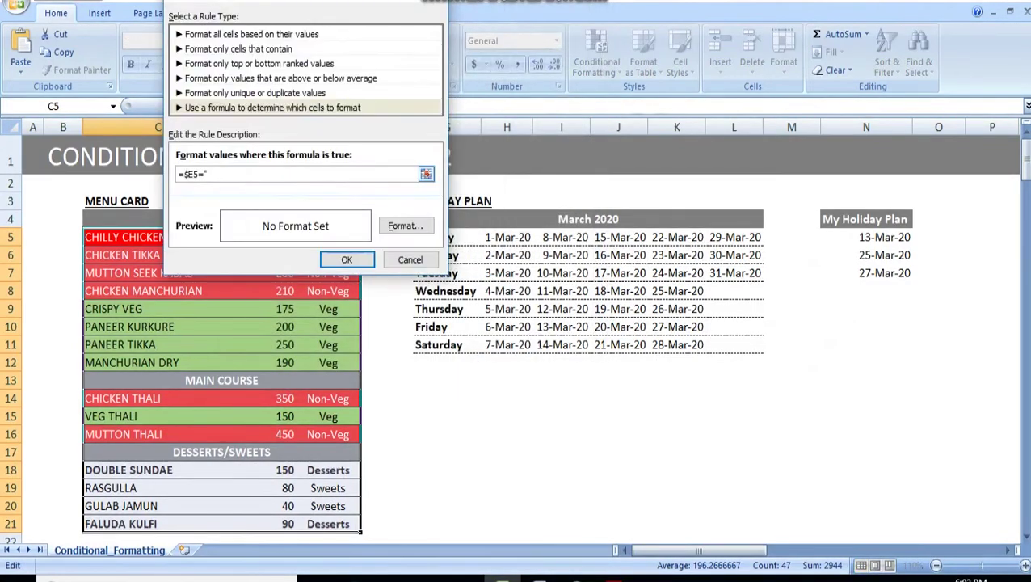
# Add a formula rule =$E5="Sweets" to the menu range with a bold light aqua font.
pyautogui.write('Sweets')
pyautogui.click(405, 226)
pyautogui.click(448, 153)
pyautogui.click(476, 243)
pyautogui.click(390, 91)
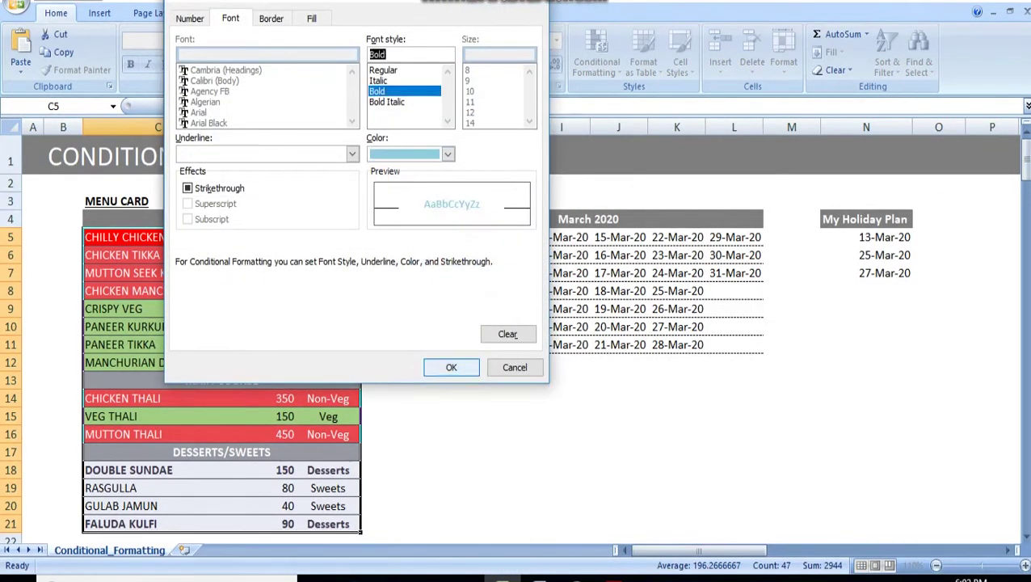
pyautogui.click(451, 367)
pyautogui.click(363, 253)
pyautogui.click(427, 232)
# Inspect the date cells and the day label in the Sunday row of the March 2020 holiday plan.
pyautogui.click(561, 236)
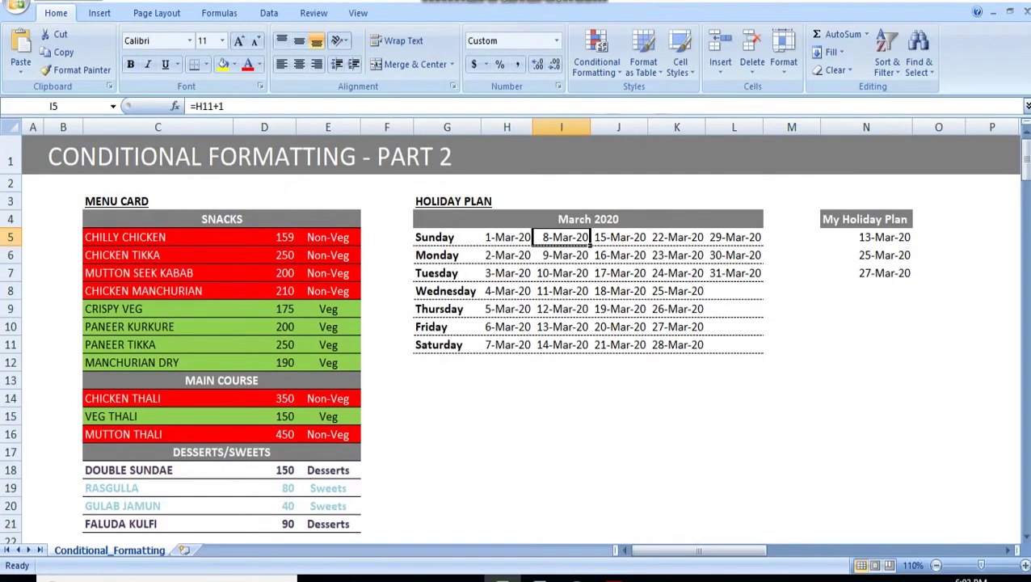
pyautogui.click(507, 237)
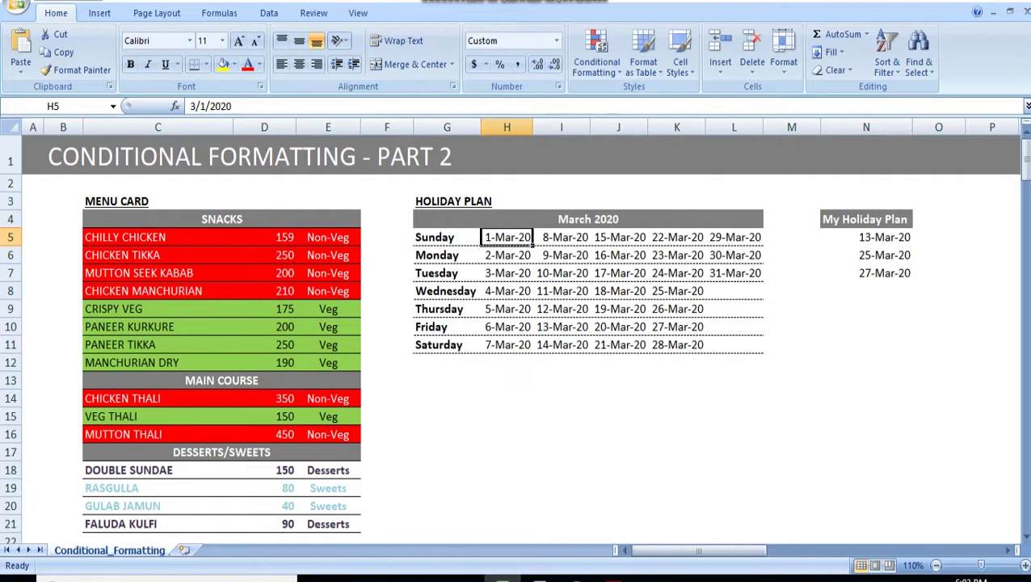
pyautogui.click(447, 237)
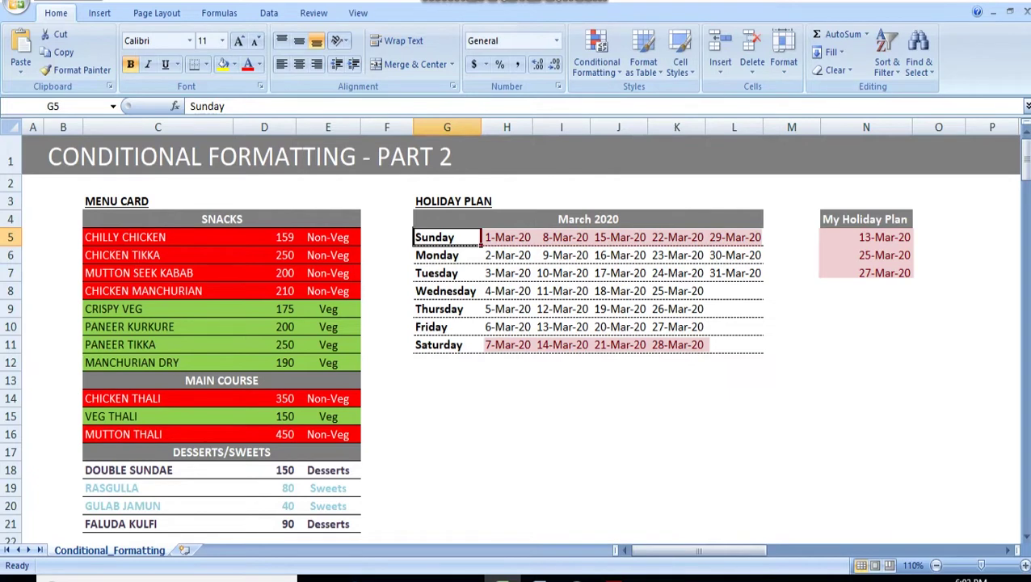
# Start a formula-based conditional formatting rule for the March dates H5:L11 and enter =MATCH($H$5,$N:$N ,0).
pyautogui.click(506, 237)
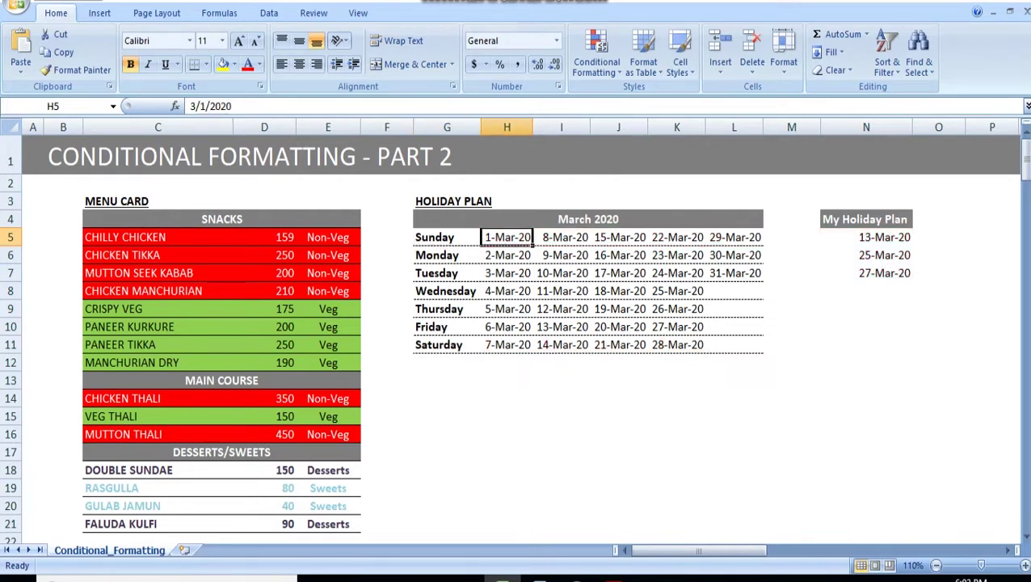
pyautogui.hotkey('ctrl', 'shift', 'Down')
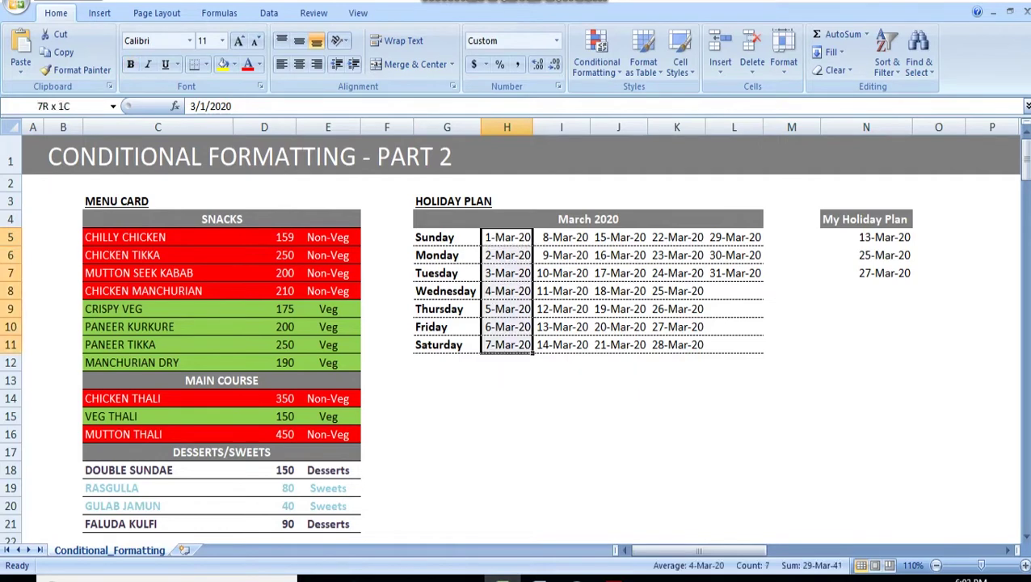
pyautogui.hotkey('ctrl', 'shift', 'Right')
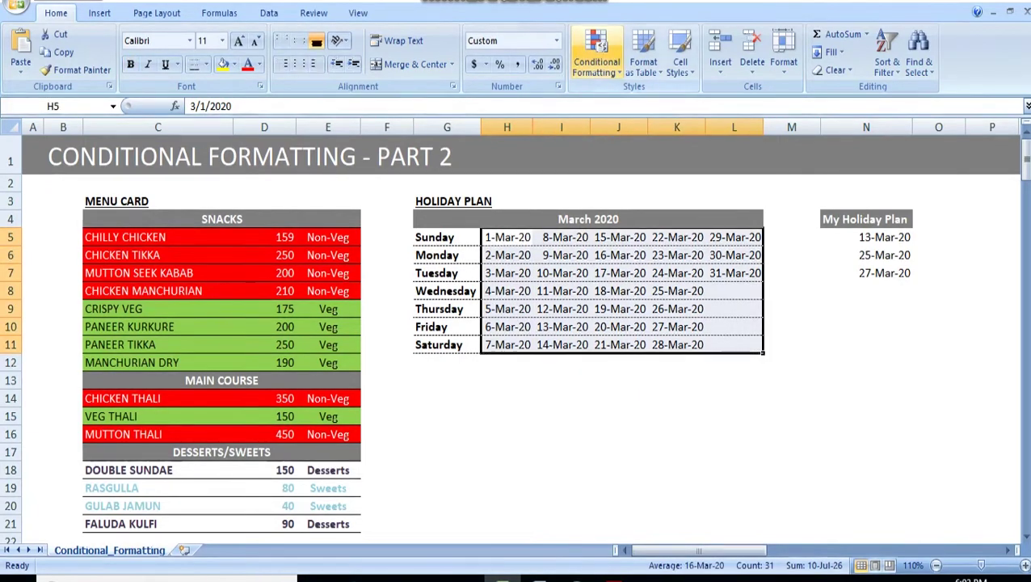
pyautogui.click(597, 52)
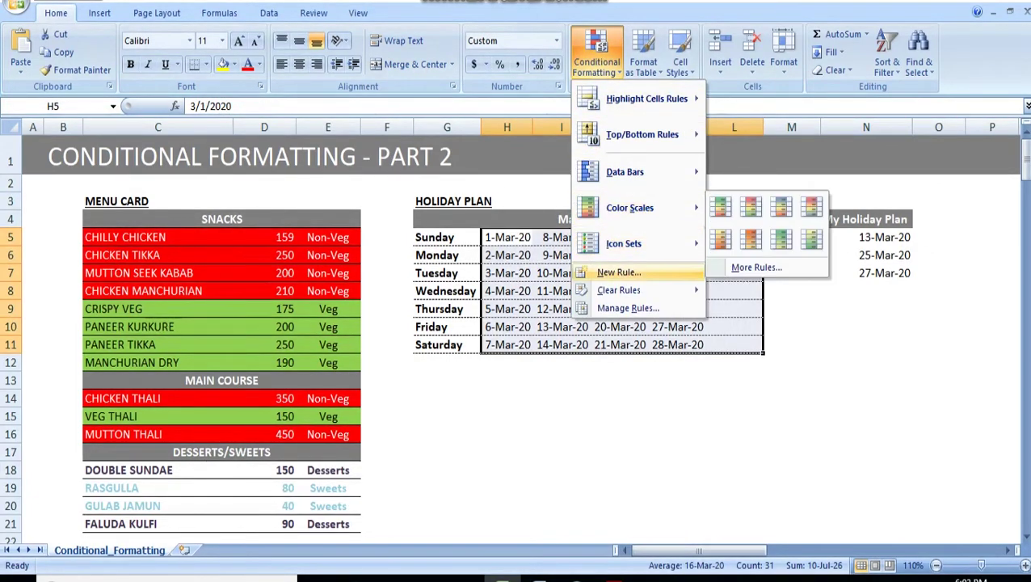
pyautogui.click(619, 272)
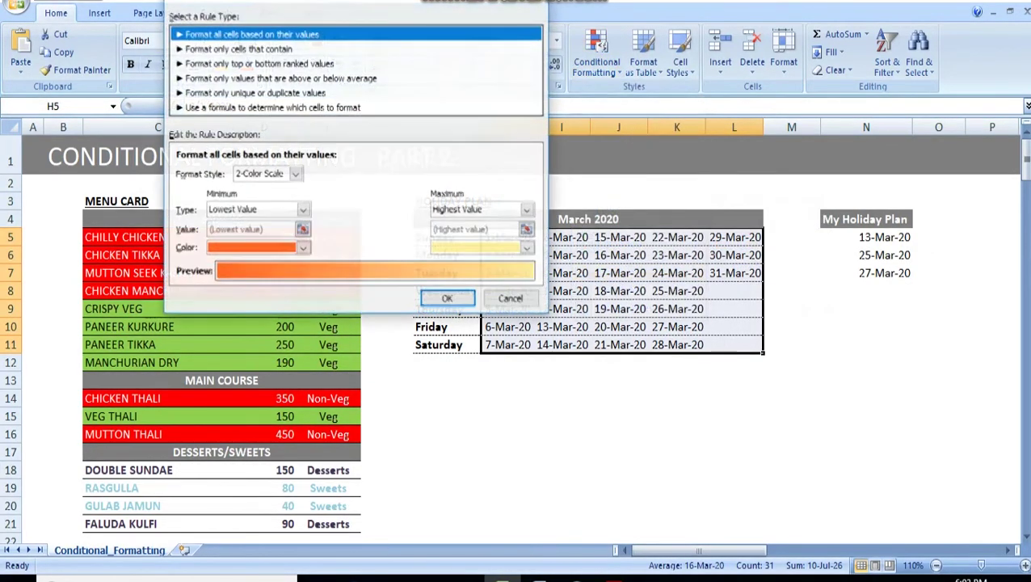
pyautogui.click(272, 107)
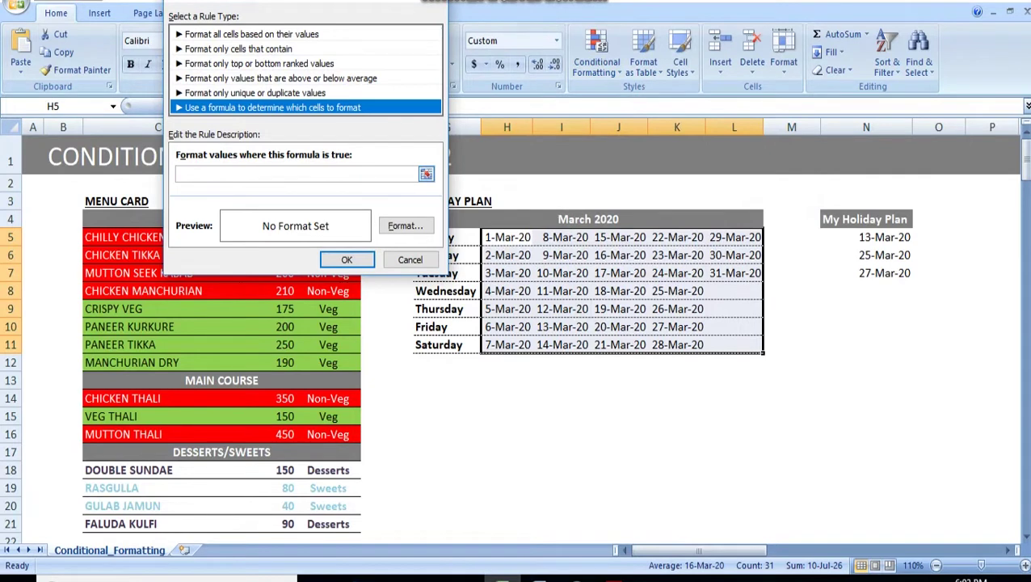
pyautogui.click(275, 173)
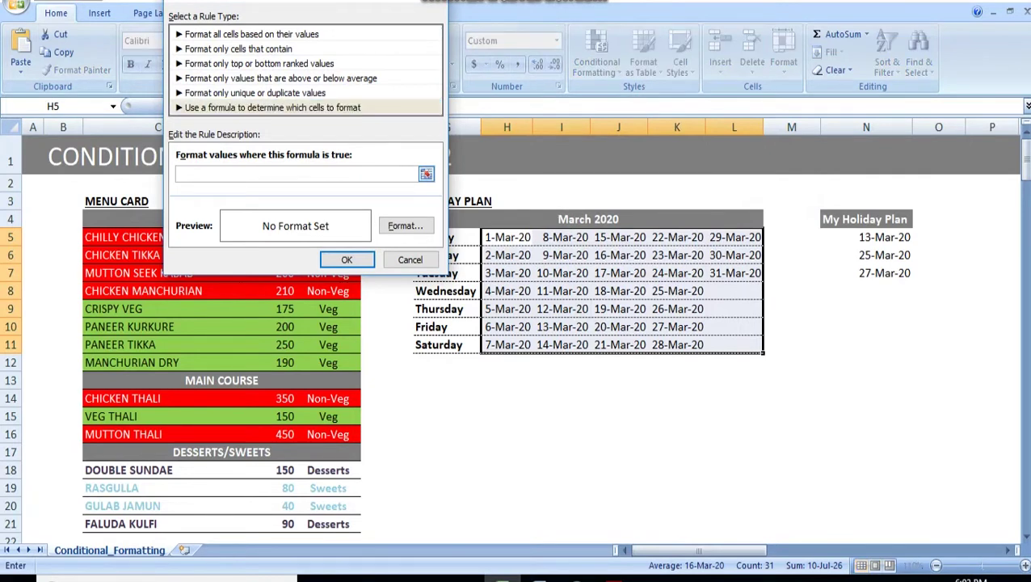
pyautogui.write('=MATCH(')
pyautogui.click(507, 237)
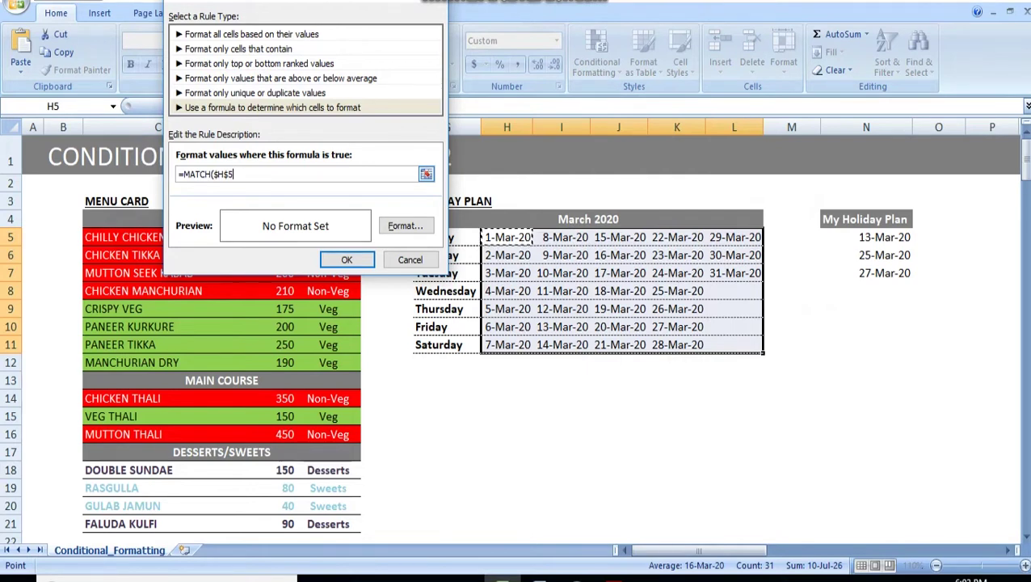
pyautogui.write(',')
pyautogui.press('Right')
pyautogui.press('Right')
pyautogui.press('Right')
pyautogui.press('Right')
pyautogui.press('Right')
pyautogui.press('Right')
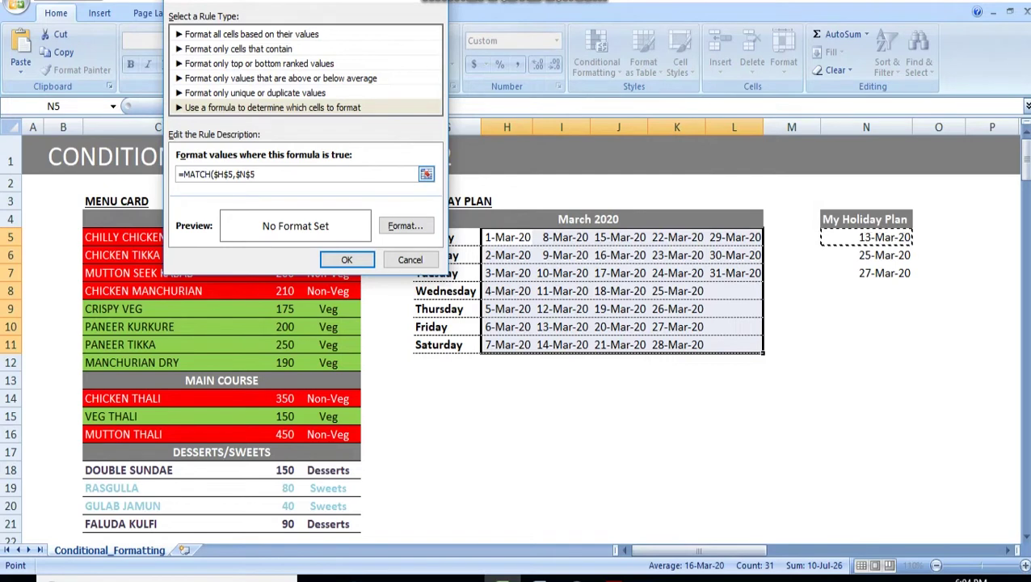
pyautogui.hotkey('ctrl', 'space')
pyautogui.write(',0)')
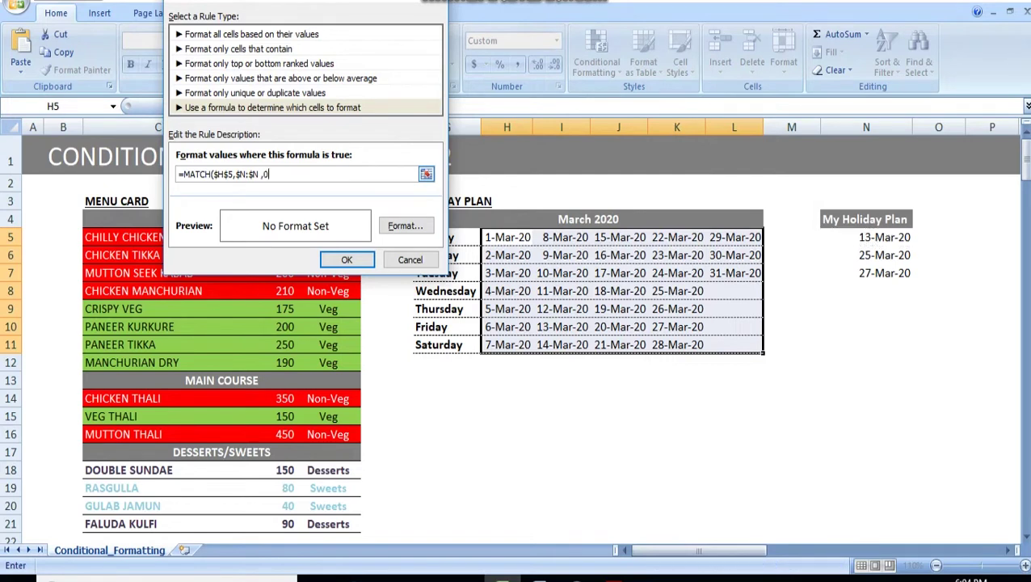
# Make the H5 reference in the MATCH formula fully relative.
pyautogui.press('F2')
pyautogui.press('Left')
pyautogui.press('Left')
pyautogui.press('Left')
pyautogui.press('Left')
pyautogui.press('Left')
pyautogui.press('Left')
pyautogui.press('Left')
pyautogui.press('Left')
pyautogui.press('Left')
pyautogui.press('Left')
pyautogui.press('Left')
pyautogui.press('BackSpace')
pyautogui.press('Left')
pyautogui.press('BackSpace')
# Wrap the MATCH function in ISNUMBER so the rule reads =ISNUMBER(MATCH(H5,$N:$N ,0)).
pyautogui.press('Left')
pyautogui.press('Left')
pyautogui.press('Left')
pyautogui.press('Left')
pyautogui.press('Left')
pyautogui.press('Left')
pyautogui.write('ISNUMBER(')
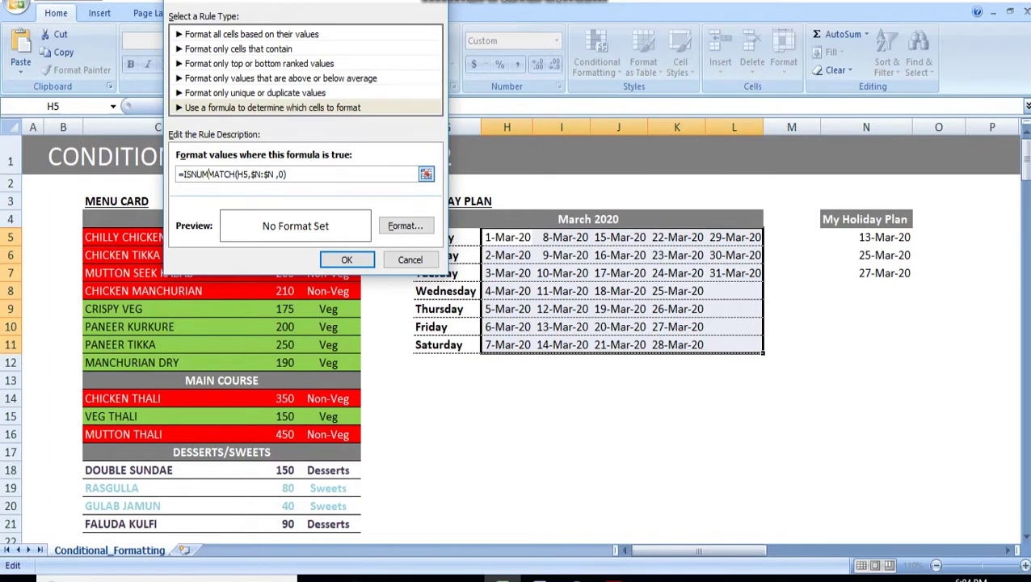
pyautogui.press('Right')
pyautogui.press('Right')
pyautogui.press('Right')
pyautogui.press('Right')
pyautogui.press('Right')
pyautogui.press('Right')
pyautogui.press('Right')
pyautogui.press('Right')
pyautogui.press('Right')
pyautogui.press('Right')
pyautogui.press('Right')
pyautogui.press('Right')
pyautogui.press('Right')
pyautogui.press('Right')
pyautogui.press('Right')
pyautogui.press('Right')
pyautogui.press('Right')
pyautogui.press('Right')
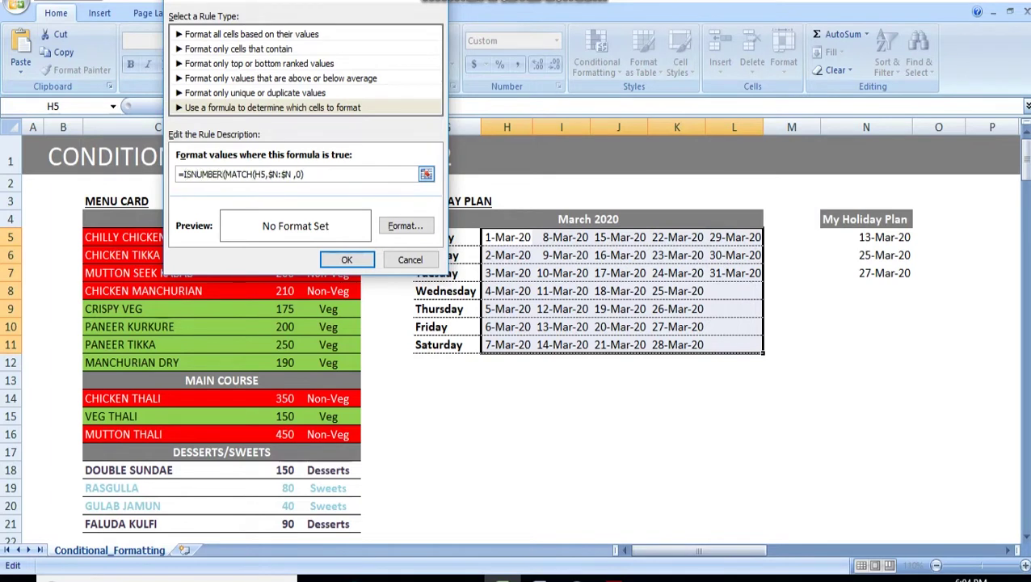
pyautogui.write(')')
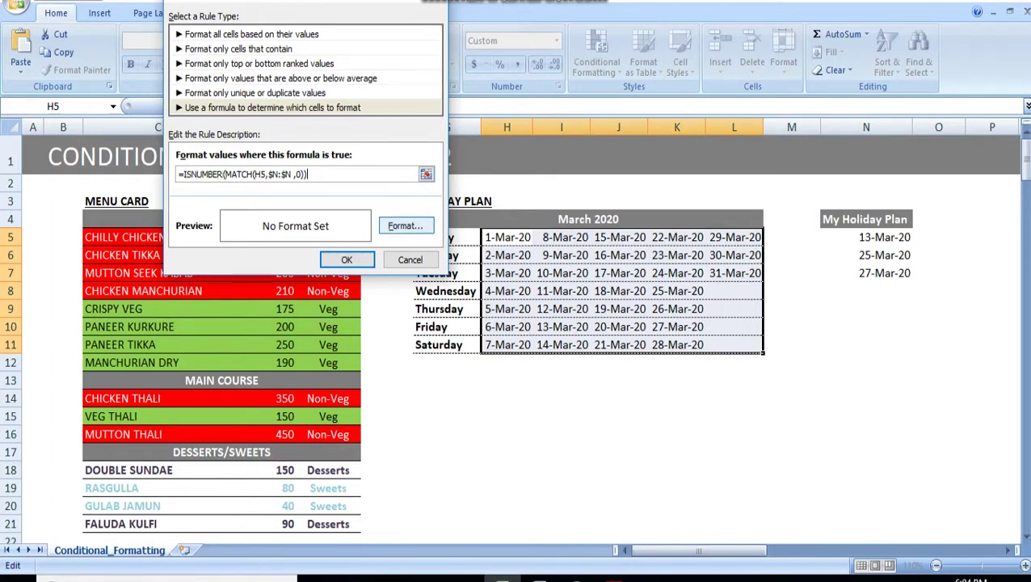
# Give the holiday-matching rule a blue fill and white font, and apply it to the March dates.
pyautogui.click(405, 227)
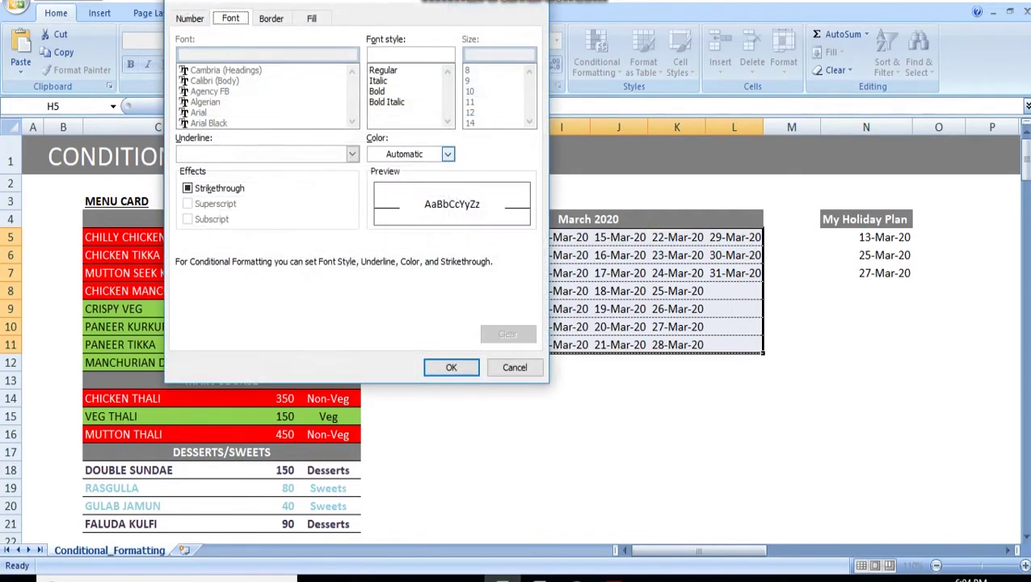
pyautogui.click(312, 19)
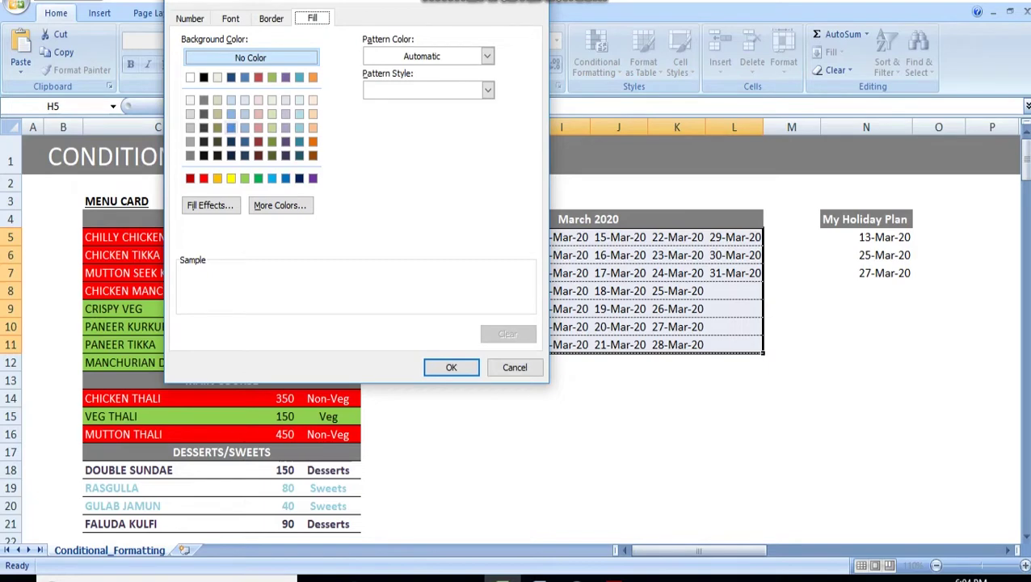
pyautogui.click(231, 127)
pyautogui.click(231, 18)
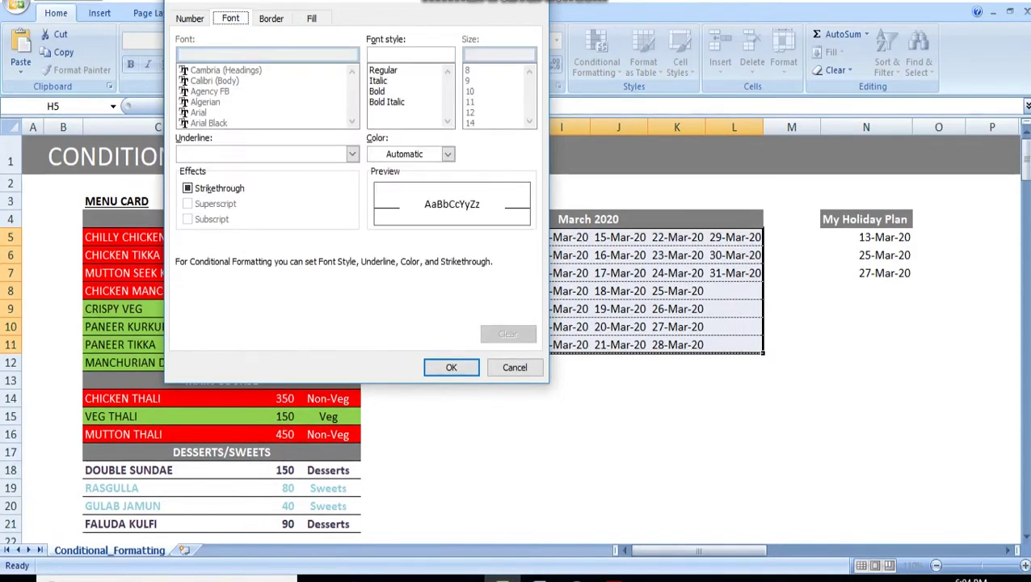
pyautogui.click(448, 155)
pyautogui.click(374, 207)
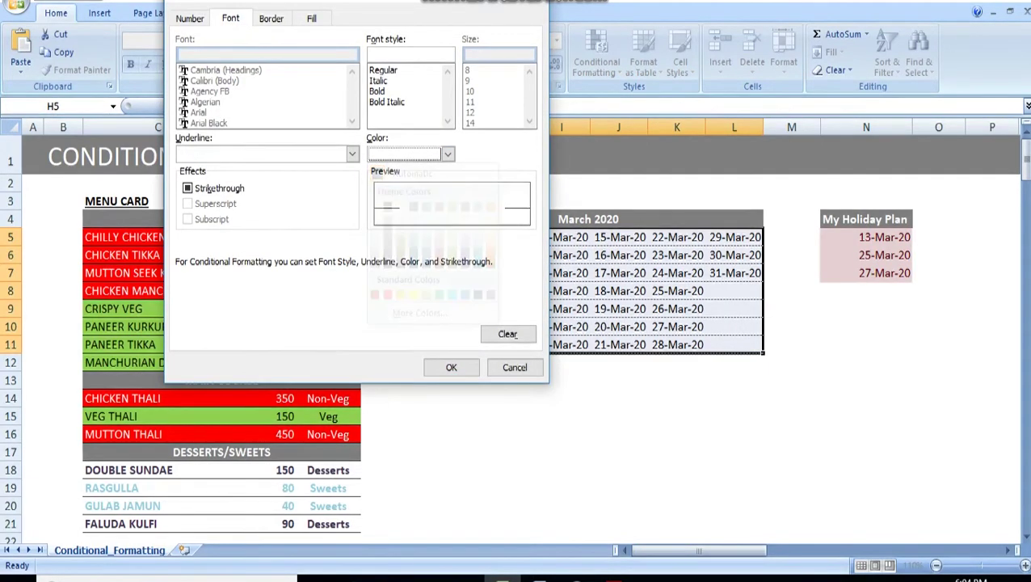
pyautogui.click(451, 367)
pyautogui.click(345, 259)
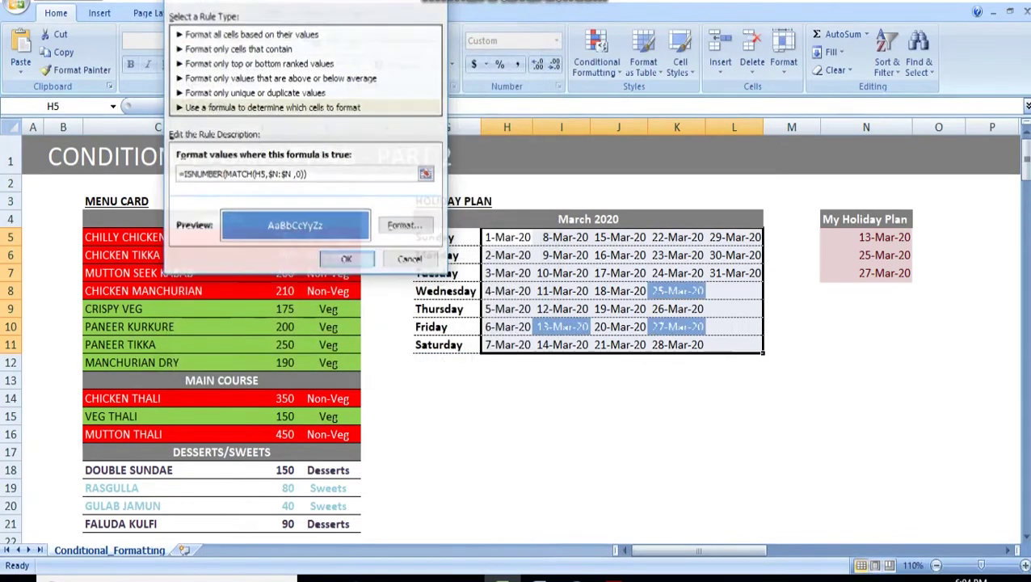
# Examine the highlighted dates in the March 2020 holiday plan against the My Holiday Plan list.
pyautogui.click(562, 237)
pyautogui.hotkey('ctrl', 'shift', 'Down')
pyautogui.hotkey('ctrl', 'shift', 'Right')
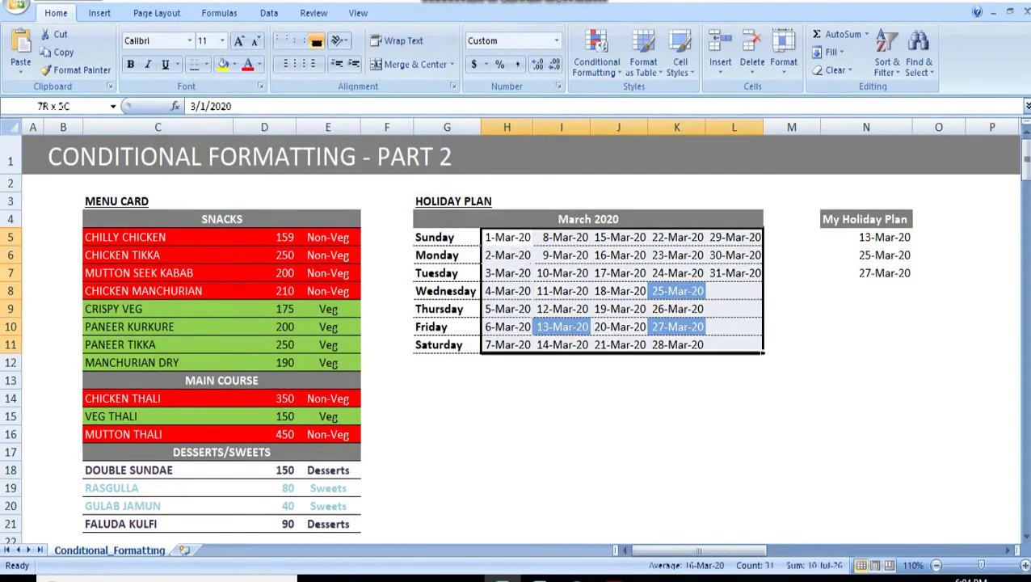
pyautogui.press('Down')
pyautogui.press('Down')
pyautogui.press('Down')
pyautogui.press('Right')
pyautogui.press('Down')
pyautogui.press('Down')
pyautogui.press('Right')
pyautogui.press('Up')
pyautogui.press('Up')
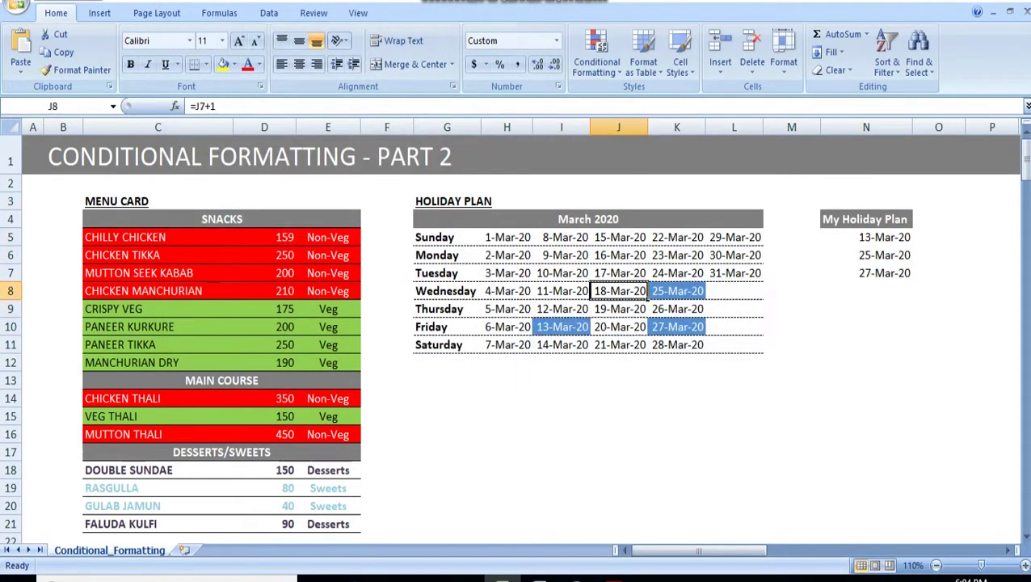
pyautogui.press('Right')
pyautogui.press('Down')
pyautogui.press('Down')
pyautogui.press('Up')
pyautogui.press('Up')
pyautogui.press('Up')
pyautogui.press('Left')
pyautogui.press('Up')
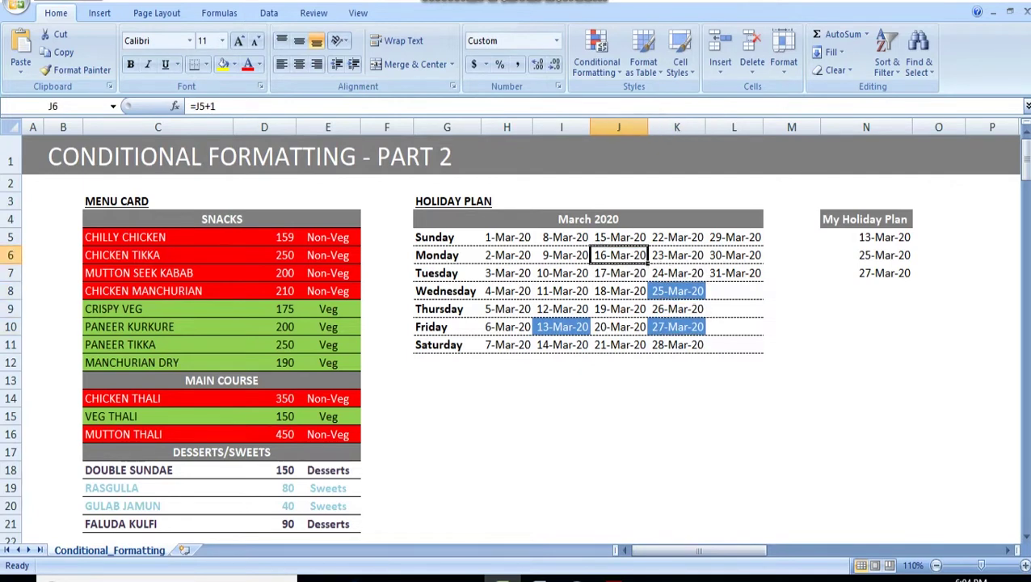
pyautogui.press('Left')
pyautogui.press('Left')
pyautogui.press('Up')
pyautogui.press('Left')
pyautogui.press('Right')
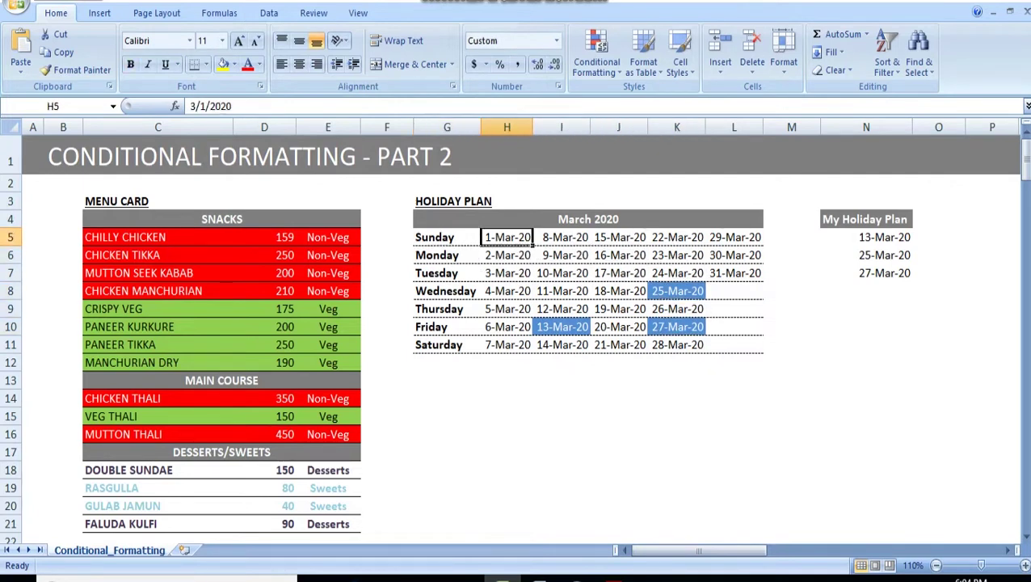
# Start another formula rule for the dates H5:L11, testing for Saturdays with =OR(WEEKDAY(H5)=7, and a relative H5 reference.
pyautogui.hotkey('shift', 'Right')
pyautogui.hotkey('shift', 'Right')
pyautogui.hotkey('shift', 'Right')
pyautogui.hotkey('shift', 'Right')
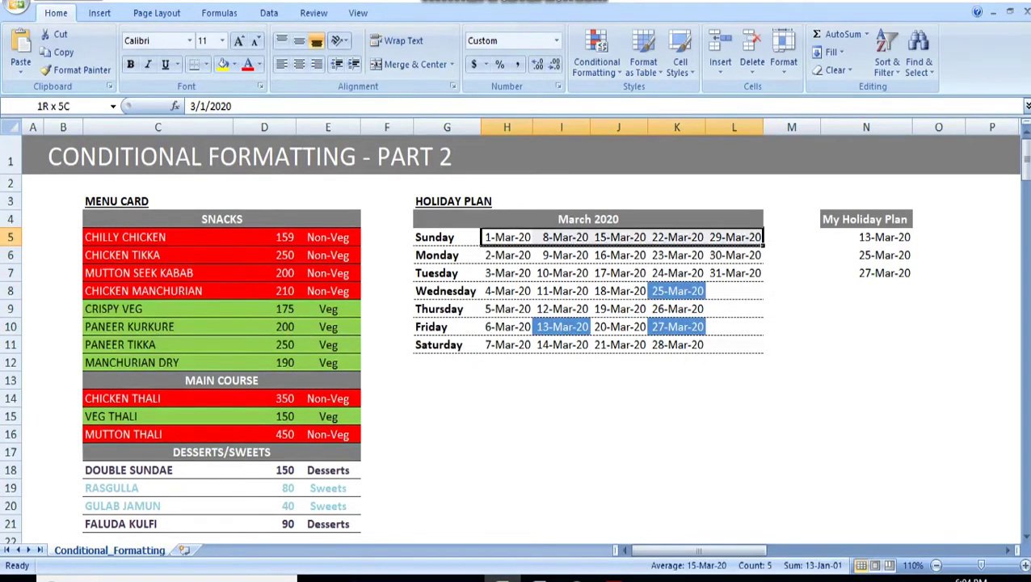
pyautogui.hotkey('shift', 'Down')
pyautogui.hotkey('shift', 'Down')
pyautogui.hotkey('shift', 'Down')
pyautogui.hotkey('shift', 'Down')
pyautogui.hotkey('shift', 'Down')
pyautogui.hotkey('shift', 'Down')
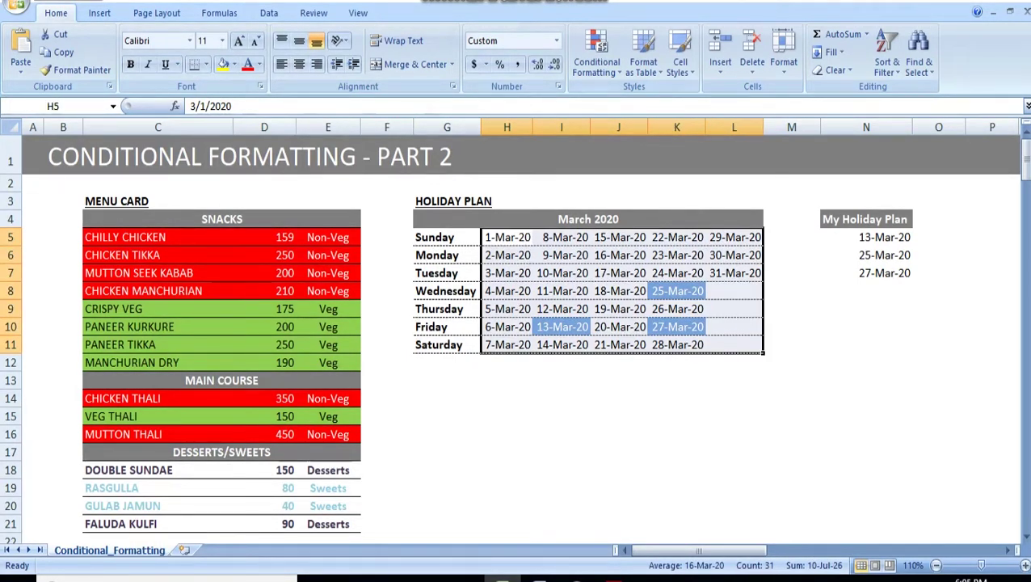
pyautogui.click(597, 52)
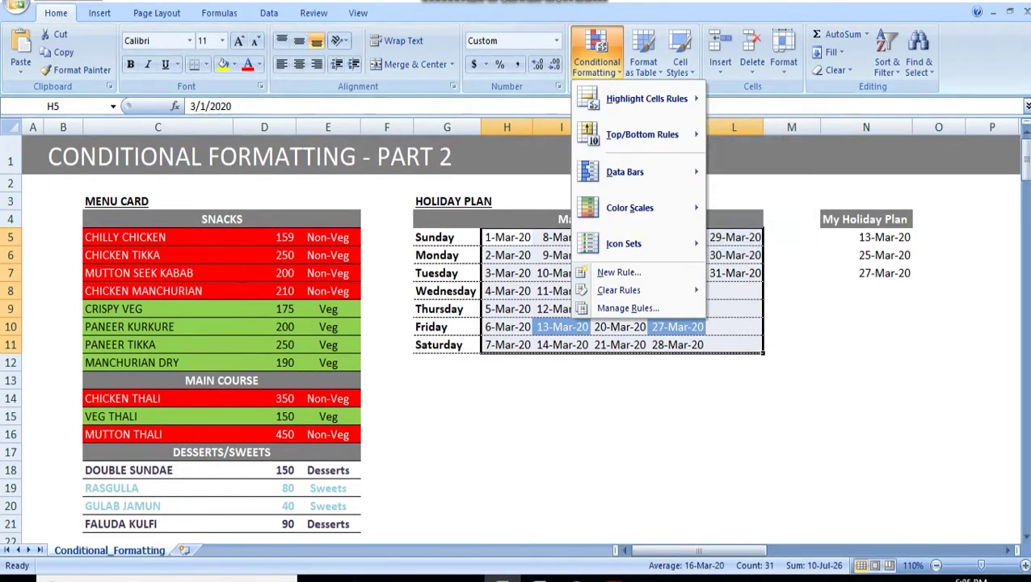
pyautogui.click(619, 272)
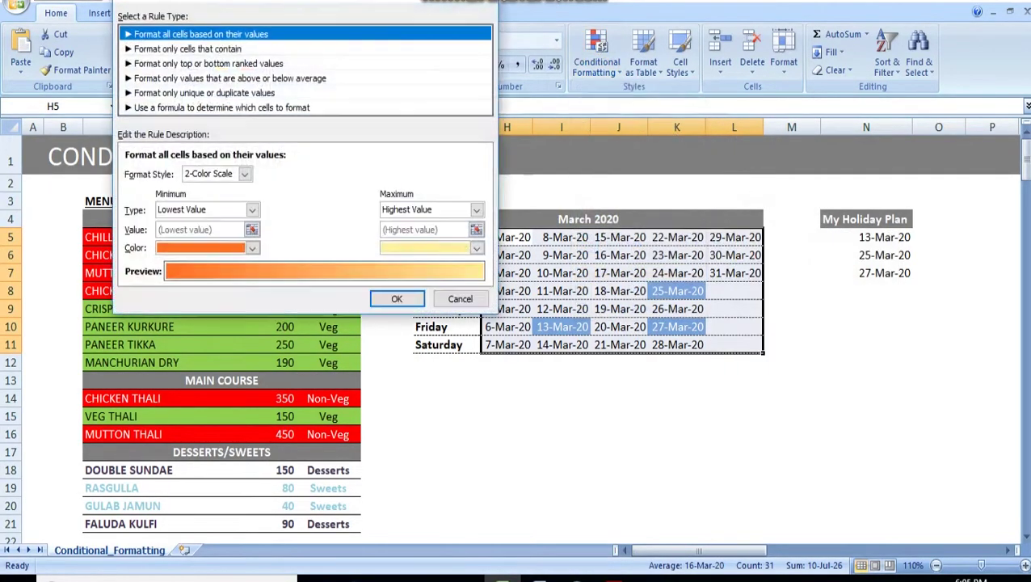
pyautogui.click(222, 107)
pyautogui.click(246, 174)
pyautogui.write('=OR(')
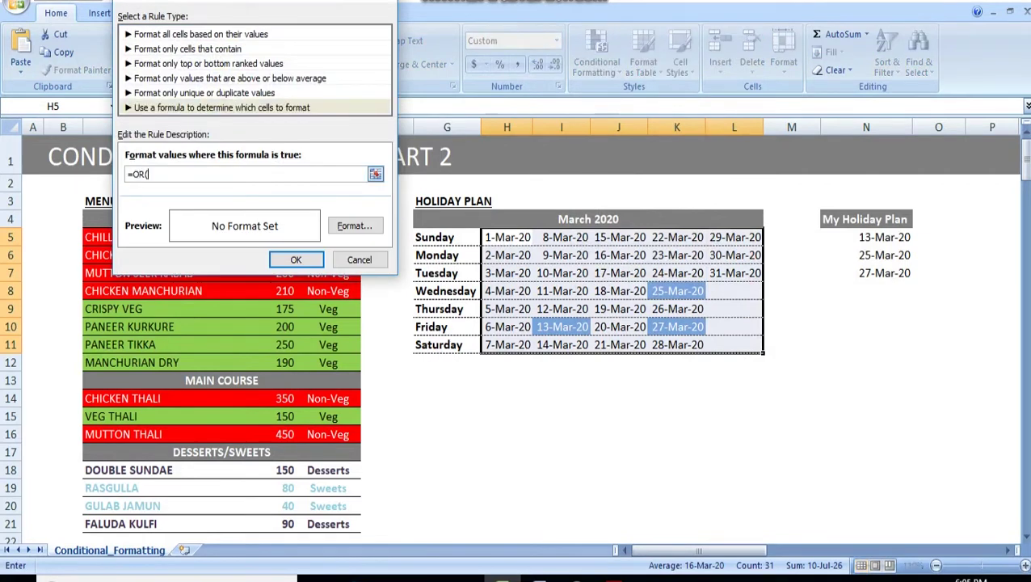
pyautogui.write('WEEKDAY(')
pyautogui.press('Right')
pyautogui.press('Left')
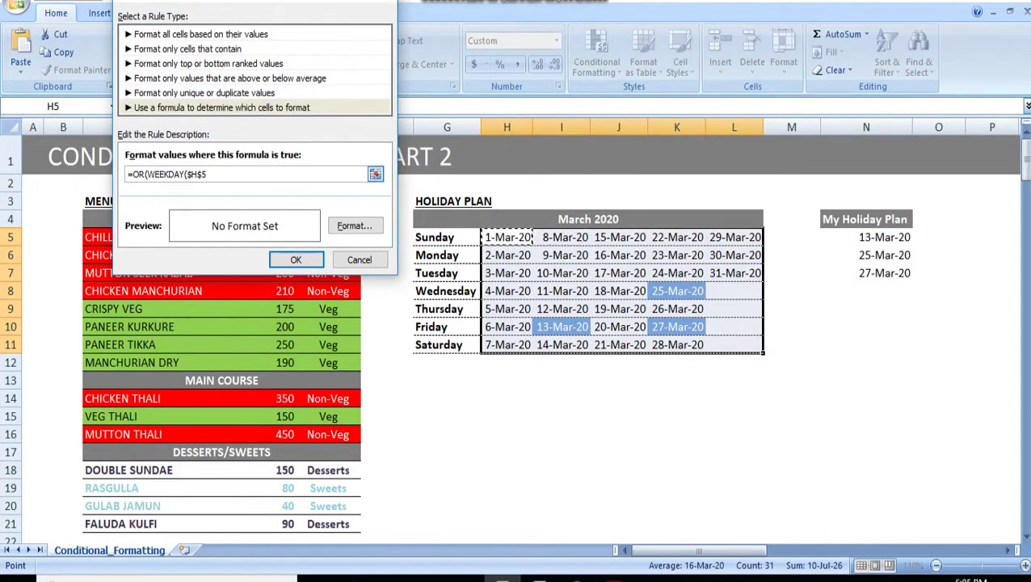
pyautogui.press('F2')
pyautogui.press('Left')
pyautogui.press('BackSpace')
pyautogui.press('BackSpace')
pyautogui.press('BackSpace')
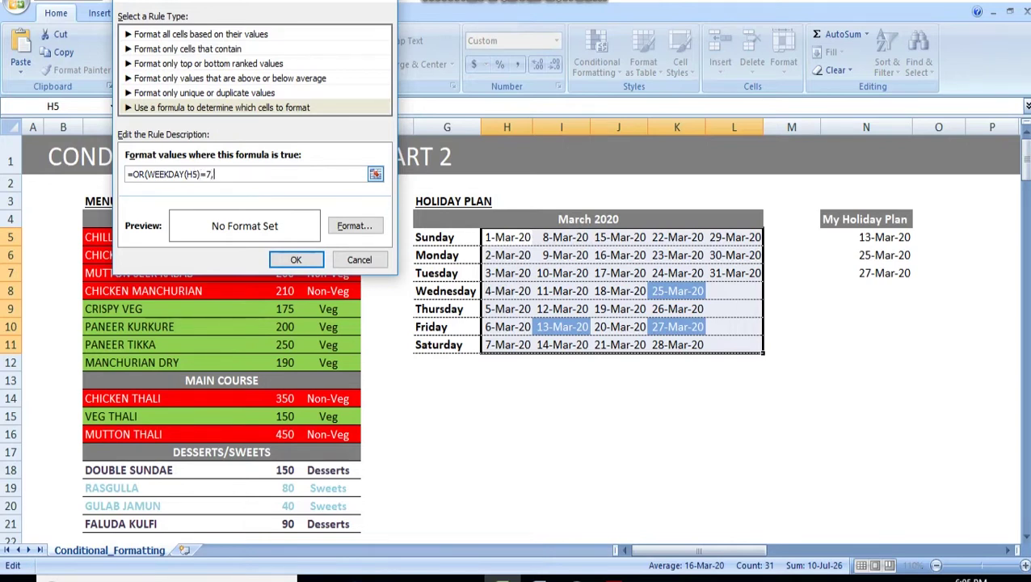
# Duplicate the WEEKDAY(H5) condition inside the OR formula and set the copy to =1 for Sundays.
pyautogui.hotkey('ctrl', 'shift', 'Left')
pyautogui.hotkey('ctrl', 'shift', 'Left')
pyautogui.hotkey('ctrl', 'shift', 'Left')
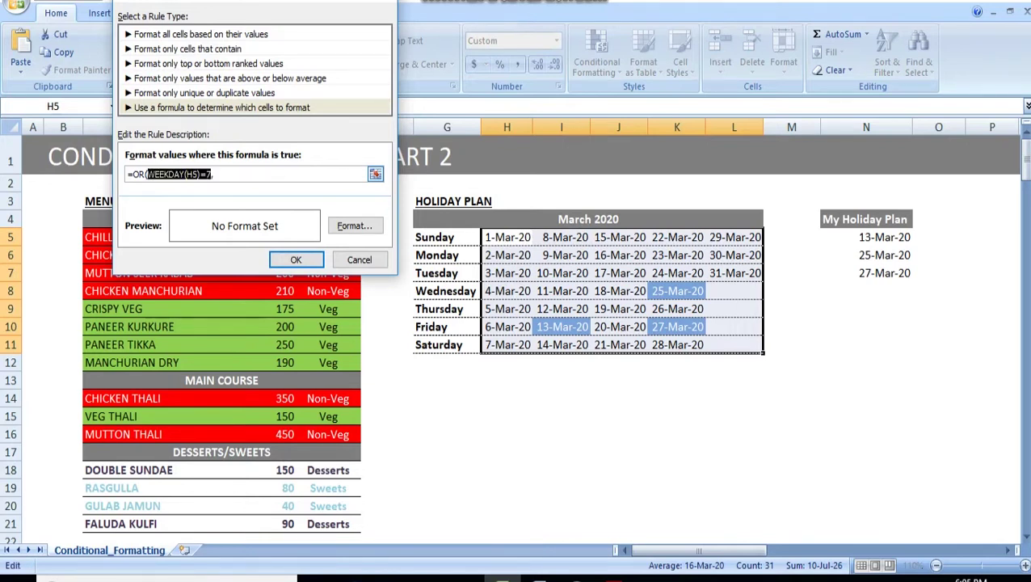
pyautogui.hotkey('ctrl', 'c')
pyautogui.hotkey('ctrl', 'Right')
pyautogui.hotkey('ctrl', 'Right')
pyautogui.hotkey('ctrl', 'Right')
pyautogui.hotkey('ctrl', 'v')
pyautogui.press('BackSpace')
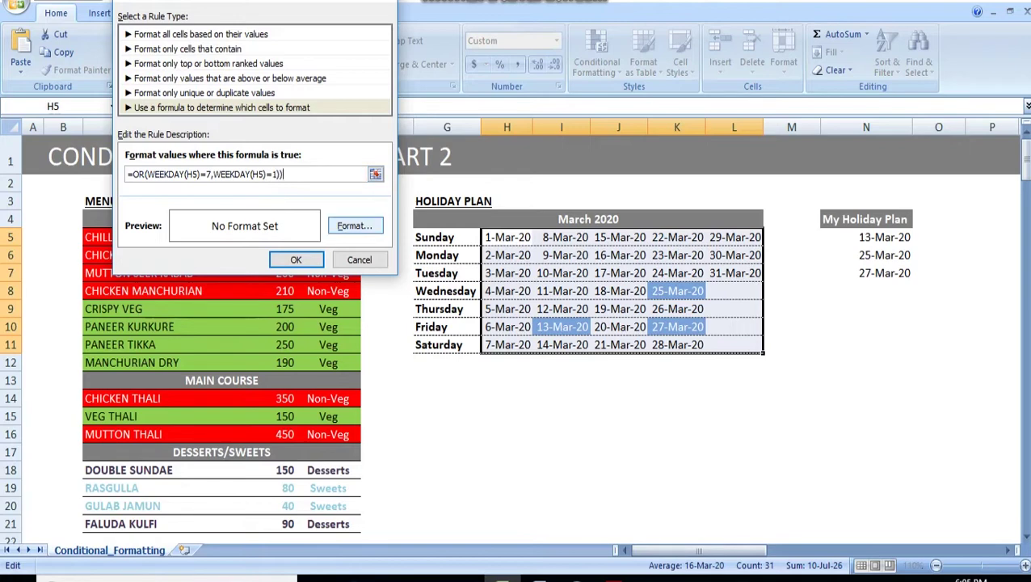
# Give the weekend rule an orange fill and apply it with the corrected formula =OR(WEEKDAY(H5)=7,WEEKDAY(H5)=1).
pyautogui.click(354, 226)
pyautogui.click(261, 18)
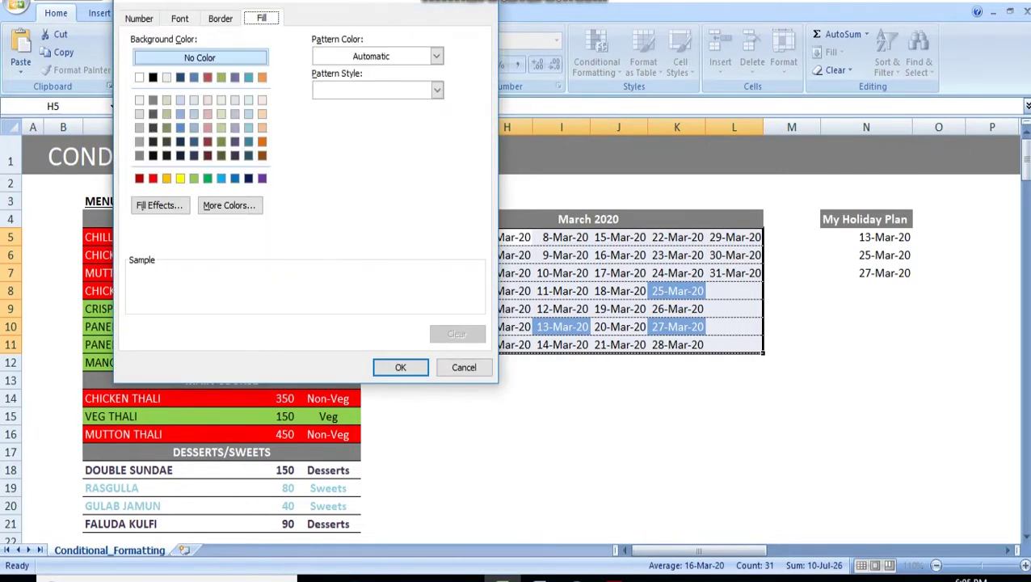
pyautogui.click(262, 76)
pyautogui.click(400, 367)
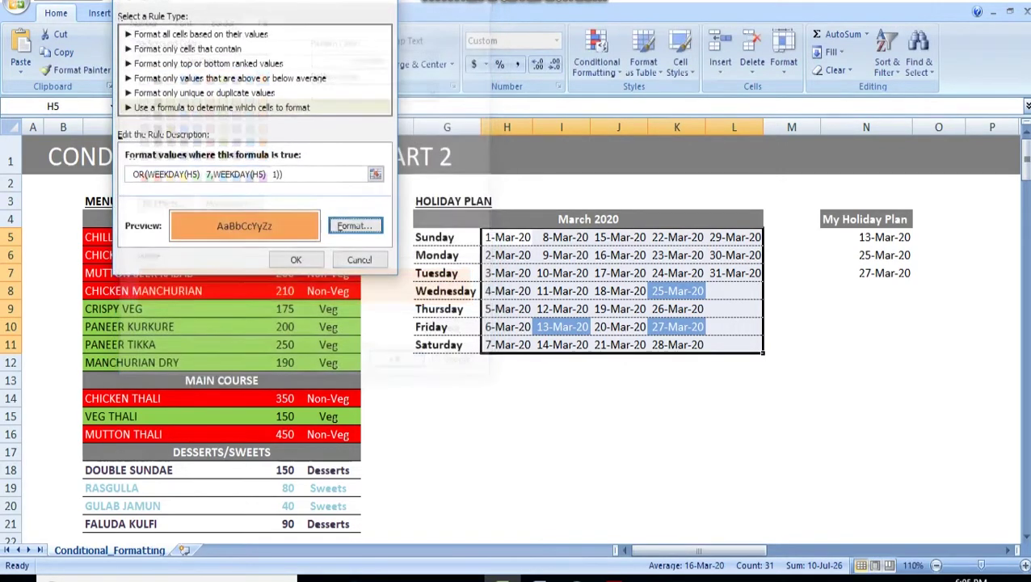
pyautogui.click(296, 260)
pyautogui.click(490, 341)
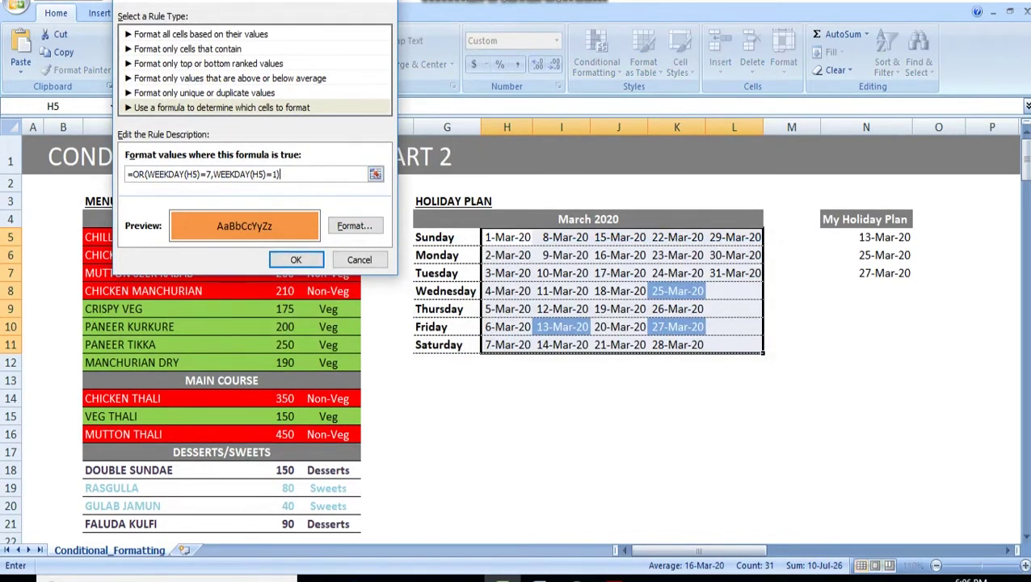
pyautogui.click(296, 259)
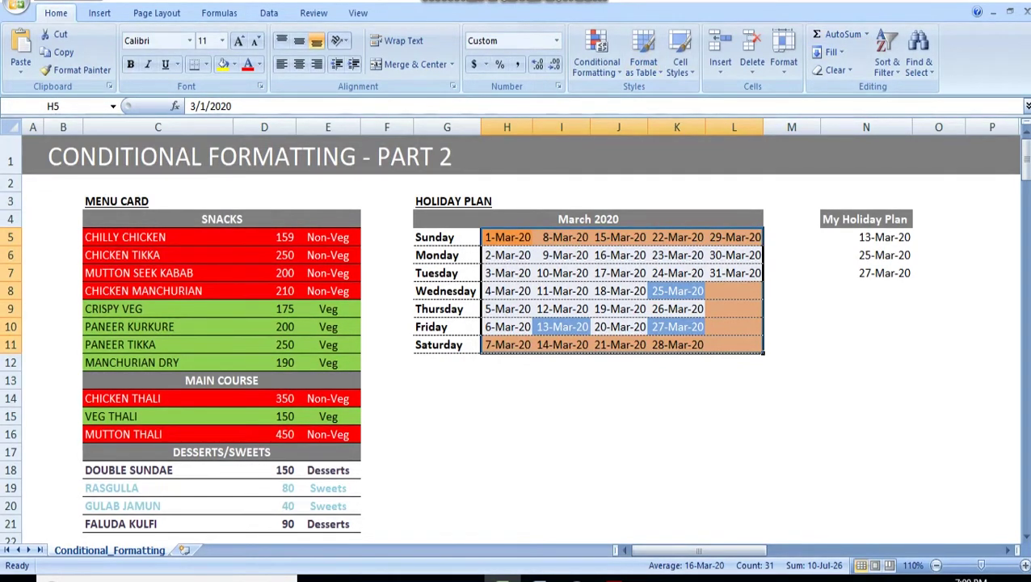
# Create another formula-based rule for the dates H5:L11 that tests for empty cells with =ISBLANK(H5), using a relative reference.
pyautogui.click(597, 55)
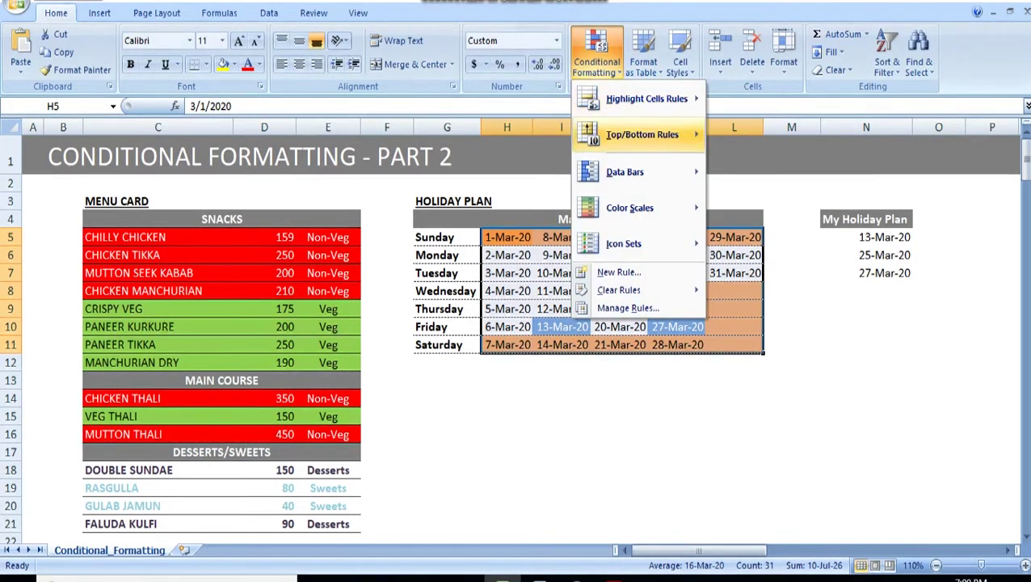
pyautogui.click(619, 273)
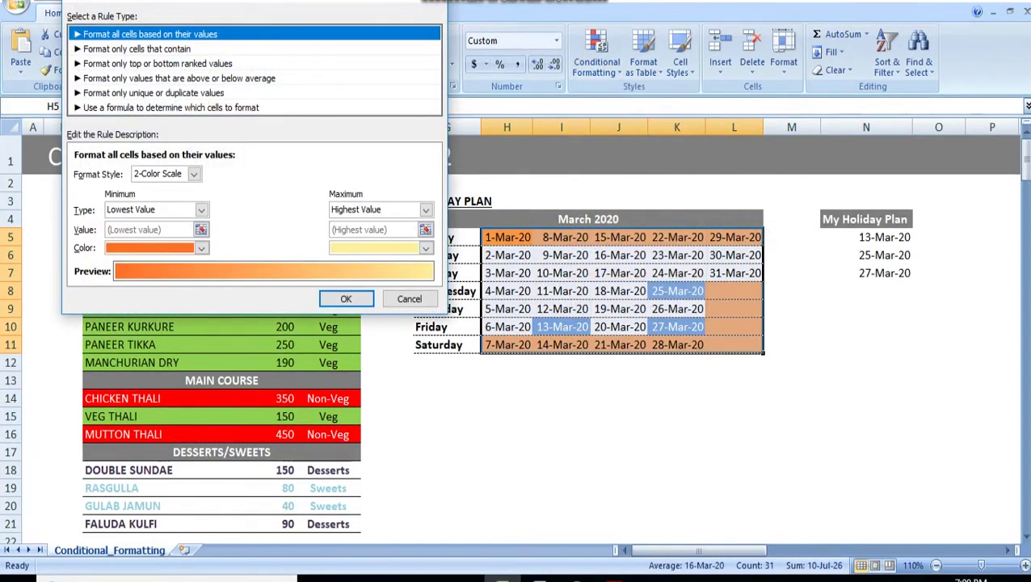
pyautogui.click(172, 107)
pyautogui.click(161, 174)
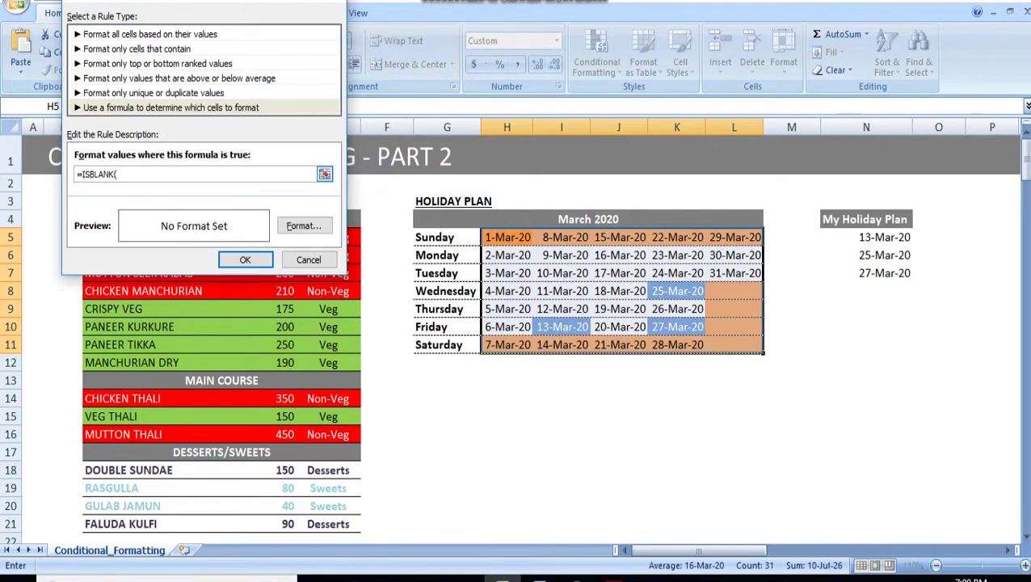
pyautogui.write('=ISBLANK(')
pyautogui.press('Right')
pyautogui.press('Left')
pyautogui.press('Left')
pyautogui.press('Right')
pyautogui.press('F4')
pyautogui.write(')')
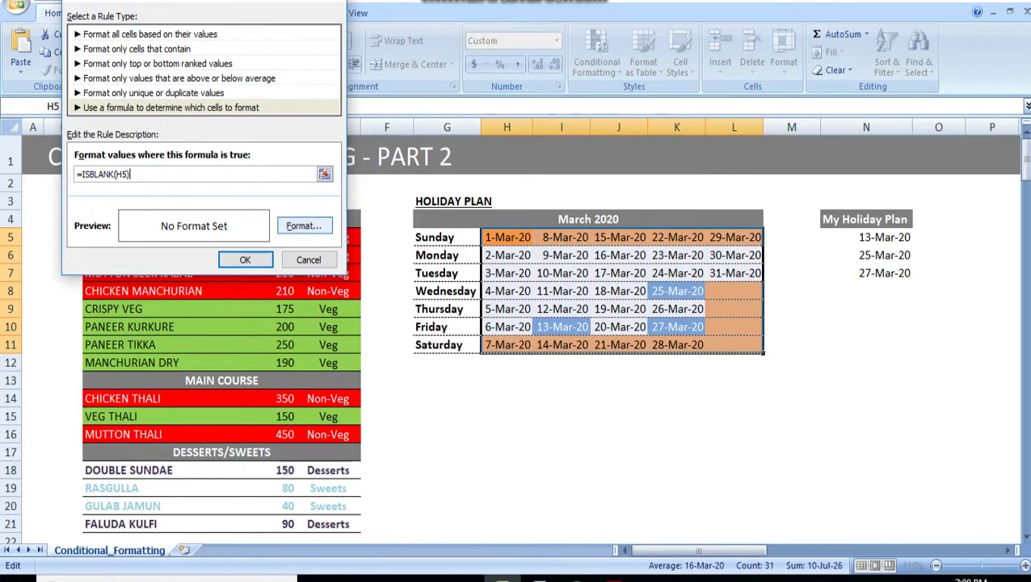
# Keep the blank-cell rule's fill at No Color and add the rule to the holiday plan.
pyautogui.click(303, 226)
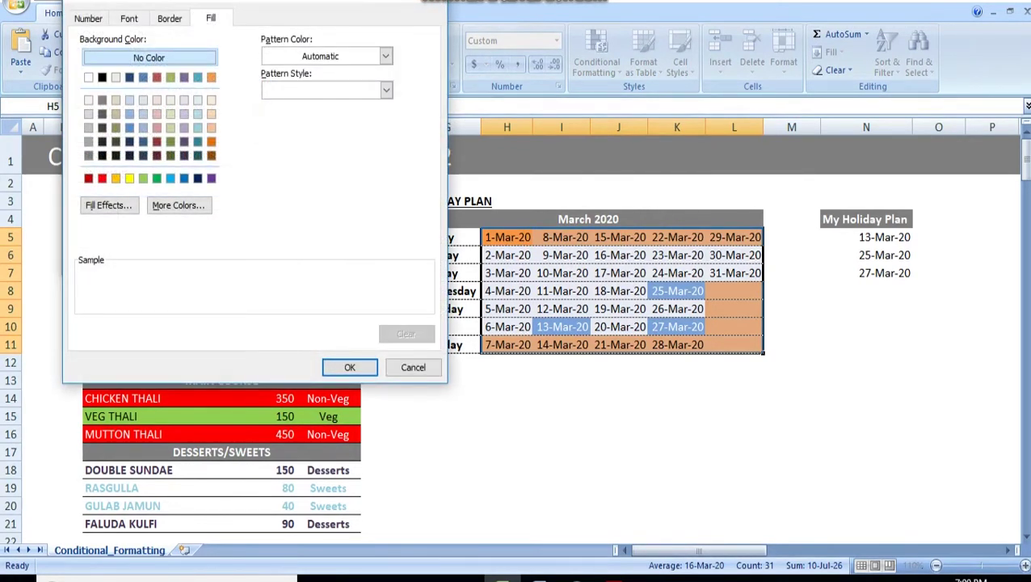
pyautogui.click(350, 368)
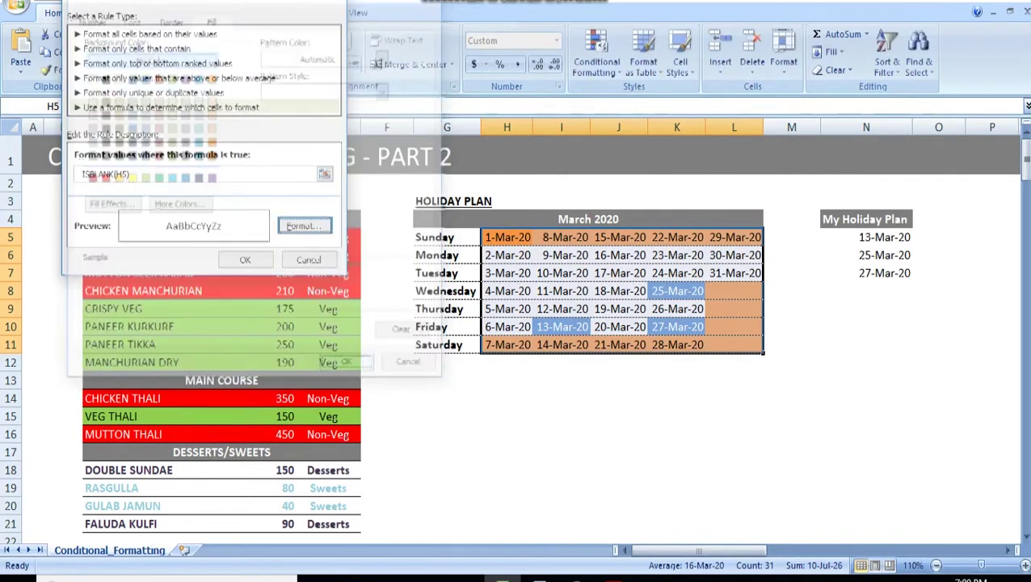
pyautogui.click(245, 259)
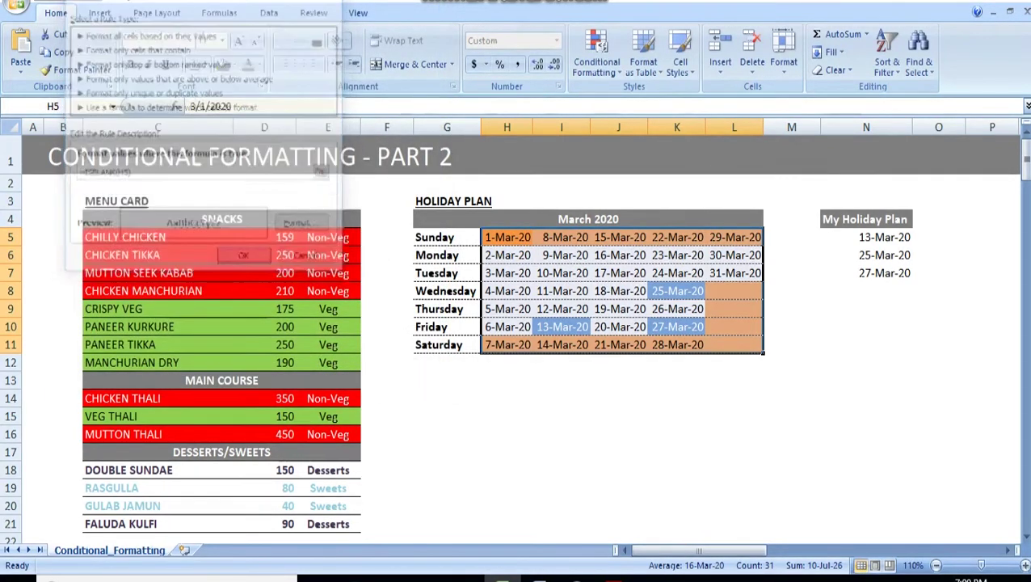
# Enable Stop If True for the =ISBLANK(H5) rule among the conditional formatting rules of H5:L11 and apply it.
pyautogui.click(596, 50)
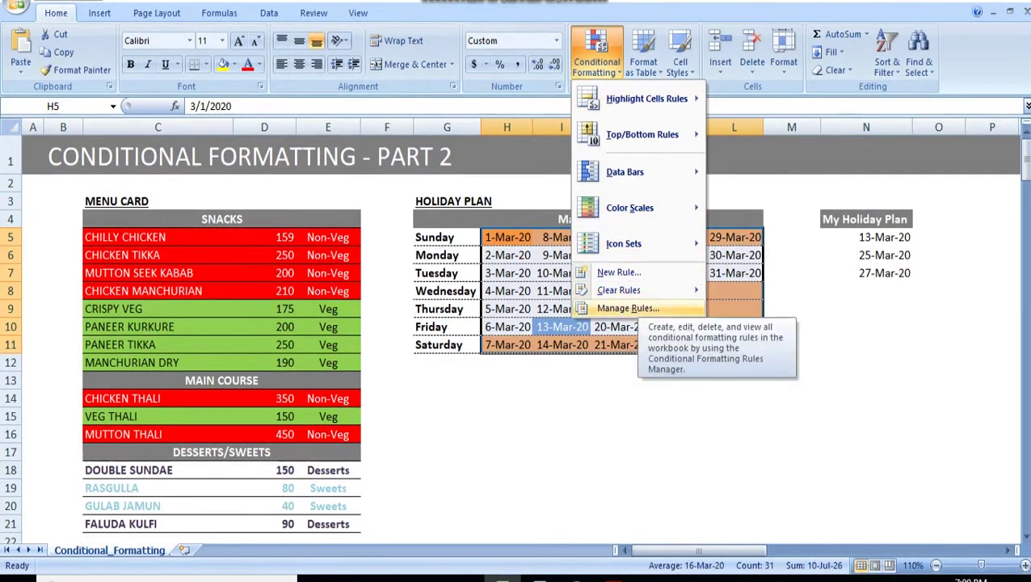
pyautogui.click(628, 307)
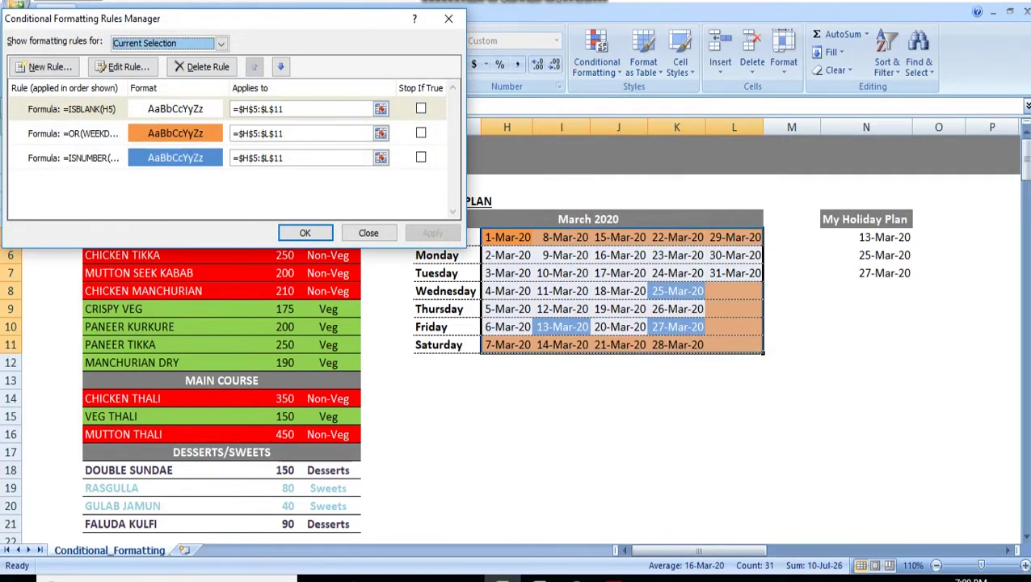
pyautogui.click(421, 108)
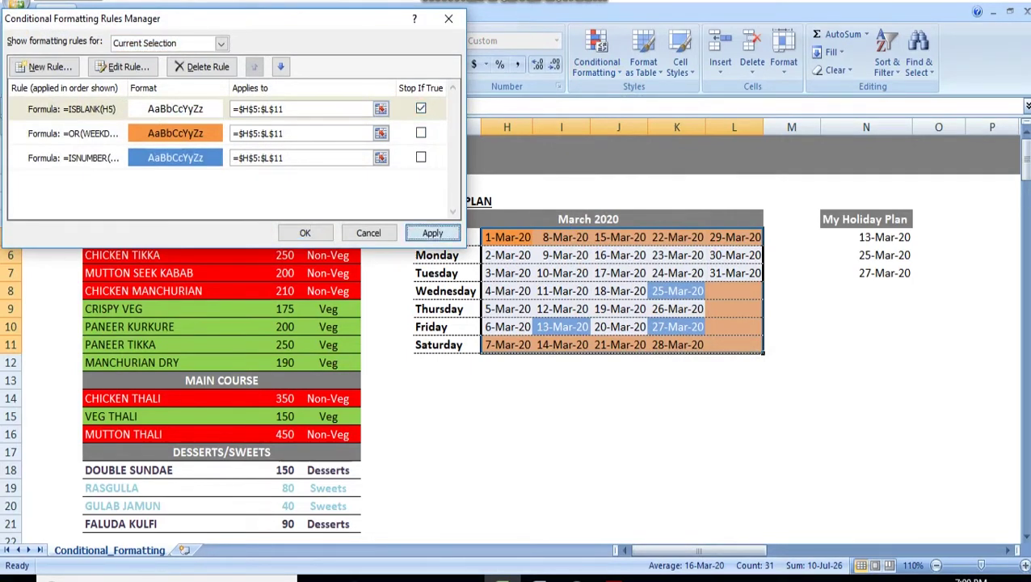
pyautogui.click(432, 233)
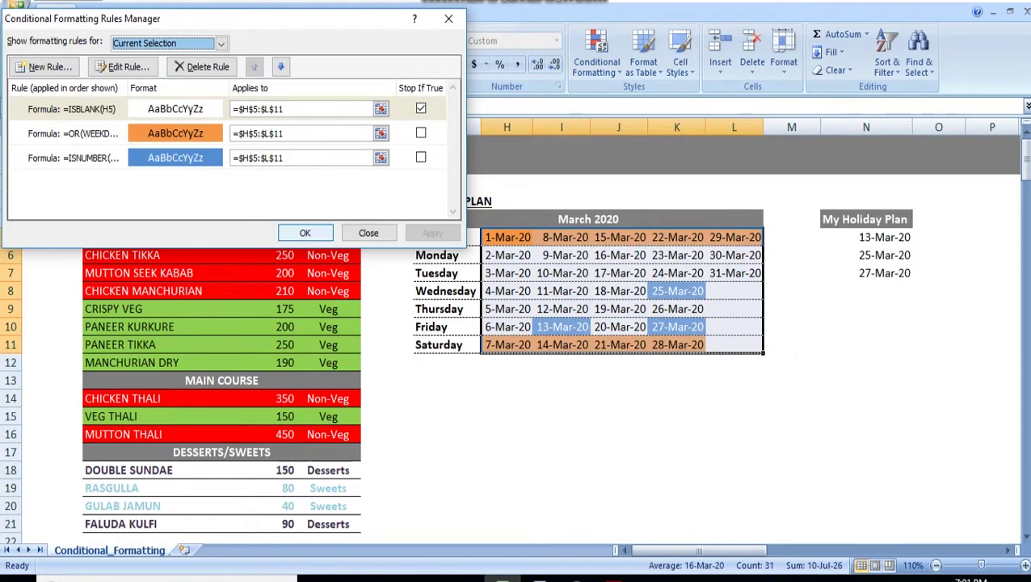
pyautogui.press('Return')
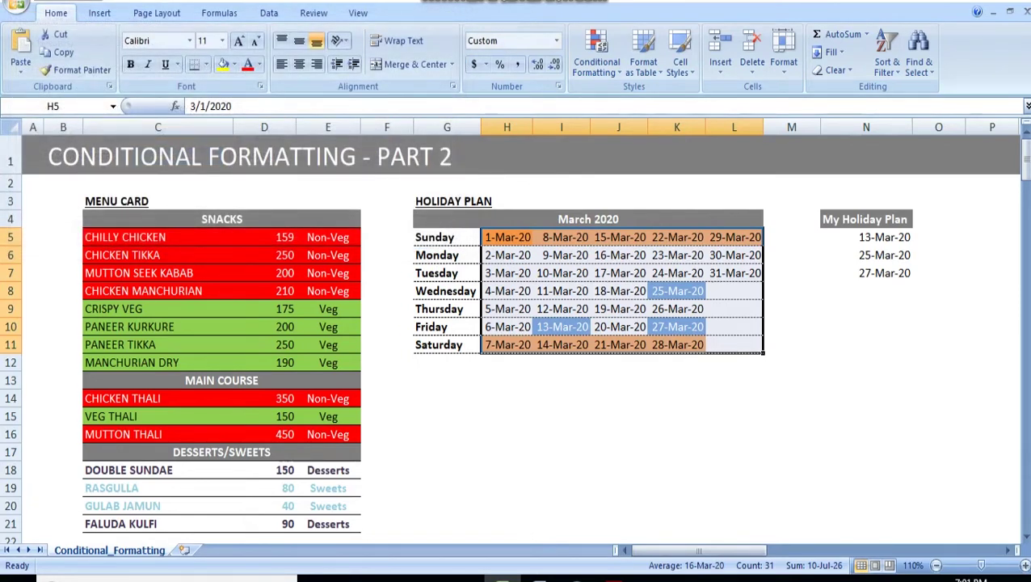
pyautogui.press('Right')
pyautogui.press('Left')
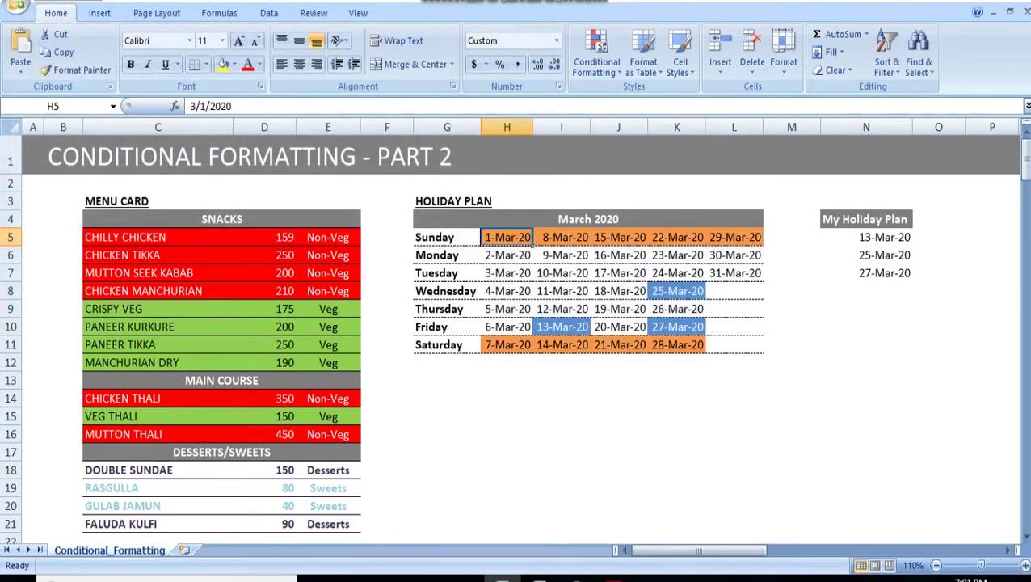
pyautogui.press('Right')
pyautogui.press('Right')
pyautogui.press('Right')
pyautogui.press('Right')
pyautogui.press('Right')
pyautogui.press('Right')
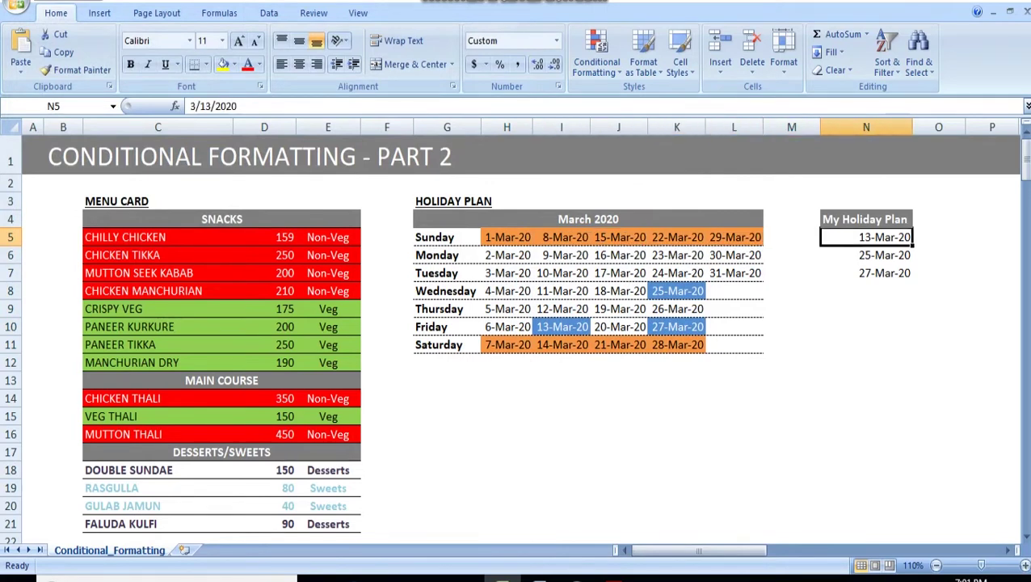
pyautogui.hotkey('ctrl', 'Left')
pyautogui.hotkey('ctrl', 'Left')
pyautogui.hotkey('ctrl', 'Left')
pyautogui.hotkey('ctrl', 'Left')
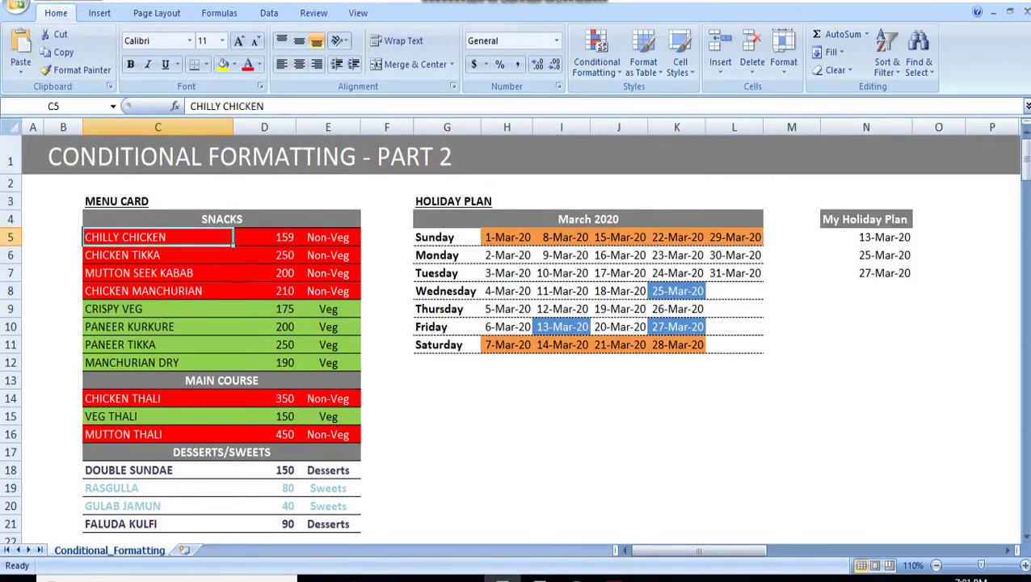
pyautogui.press('Left')
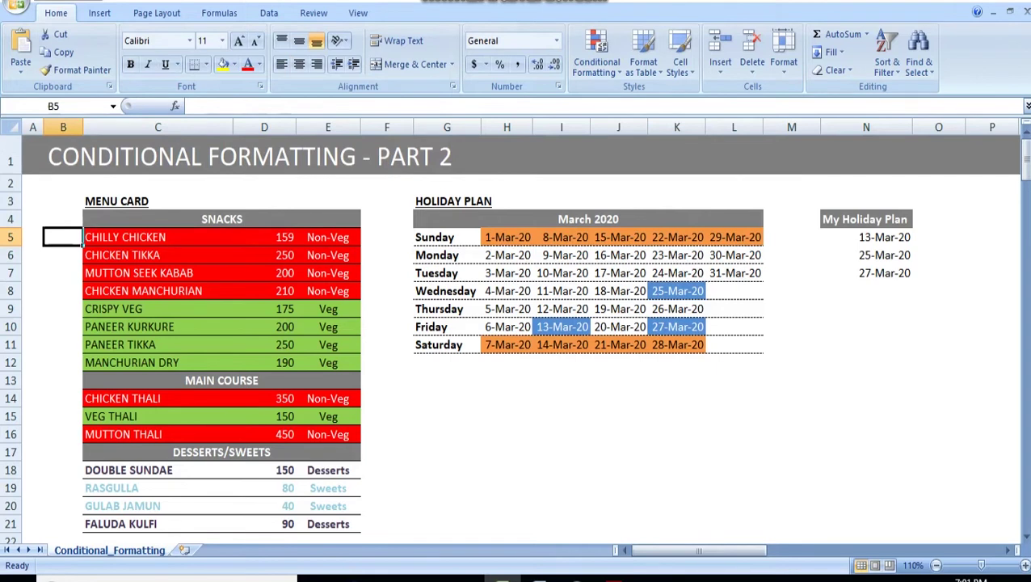
pyautogui.press('Right')
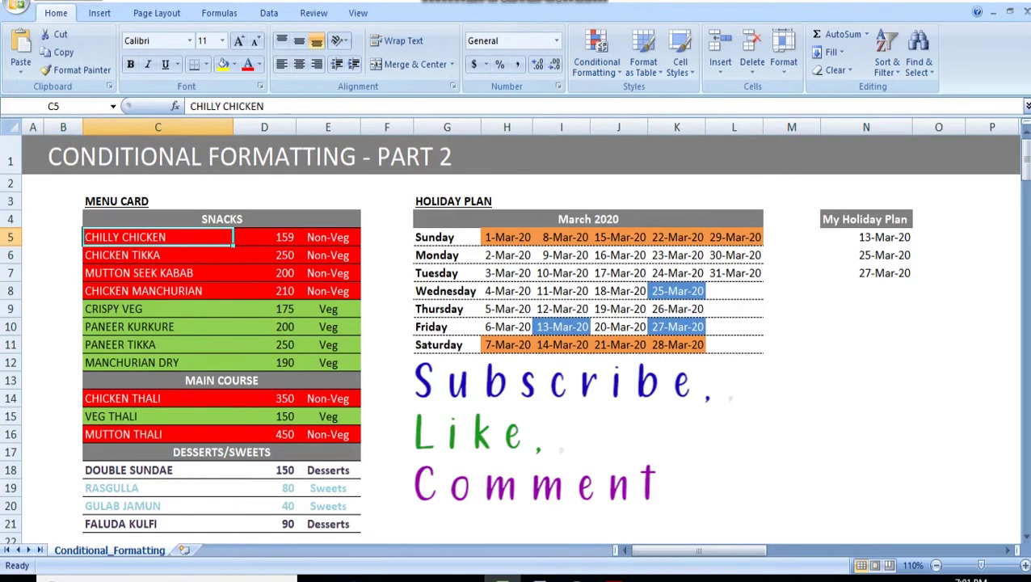
pyautogui.click(232, 219)
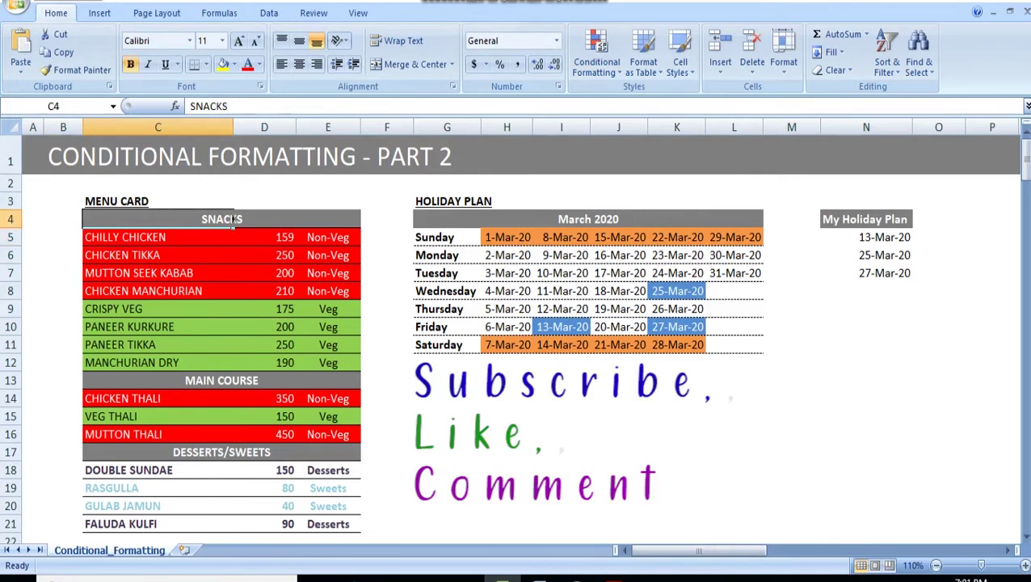
pyautogui.press('Up')
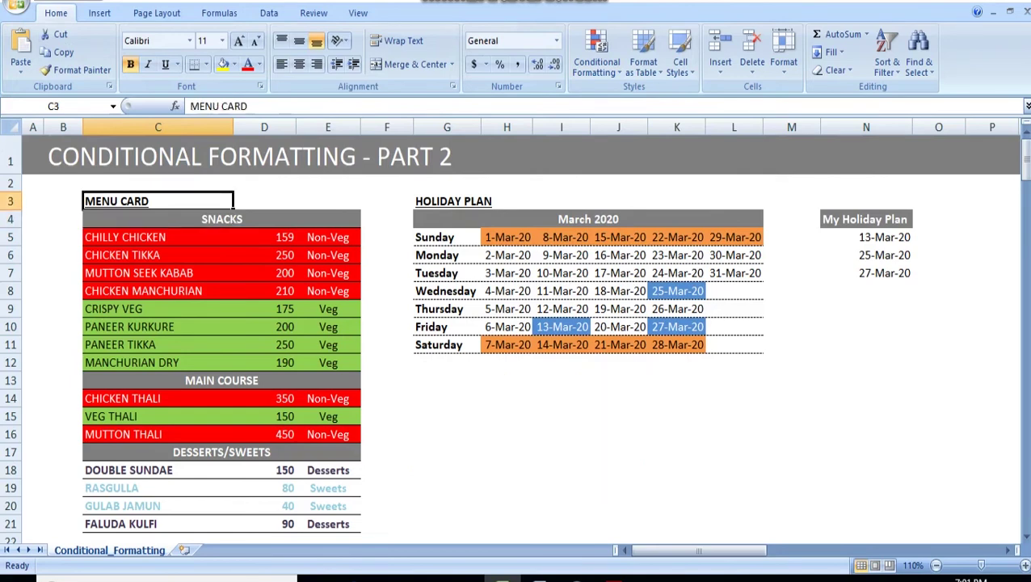